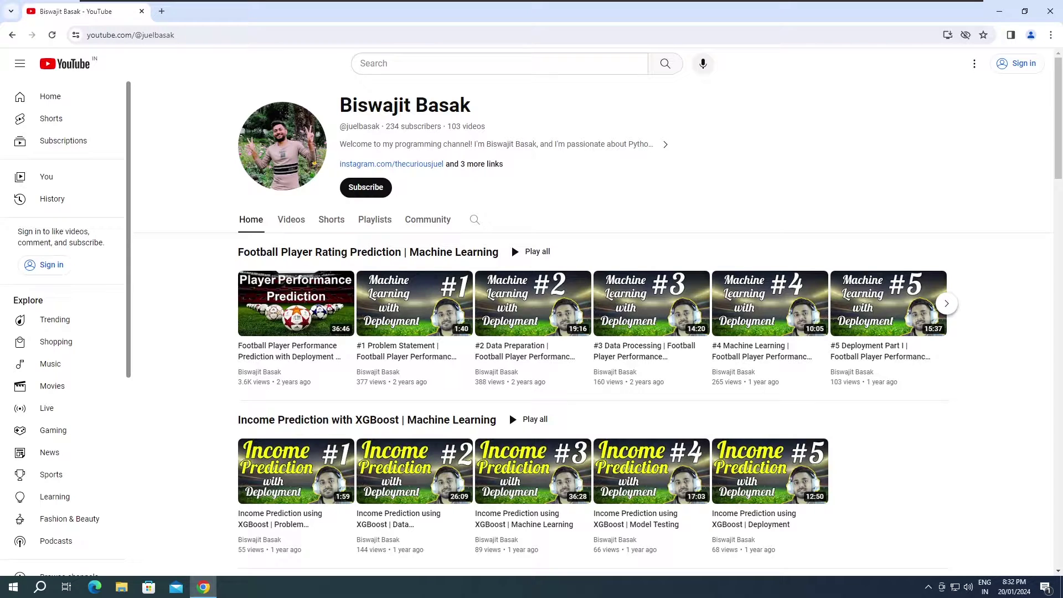
Minimize the Chrome window showing the YouTube channel page.
left_click(1000, 13)
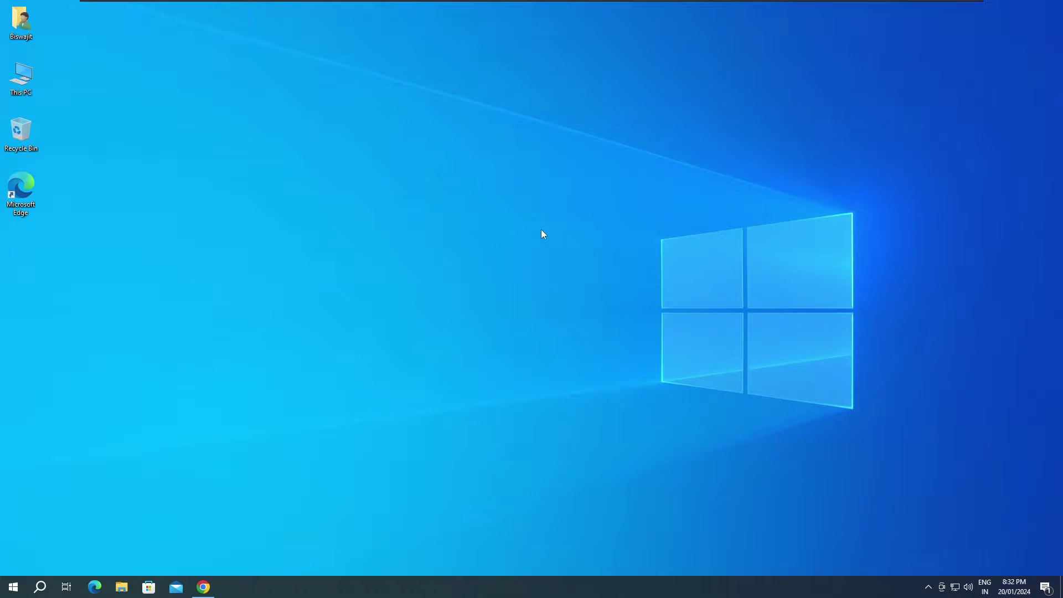
Open Command Prompt from a 'cmd' Start search and move it toward the screen centre.
key("super")
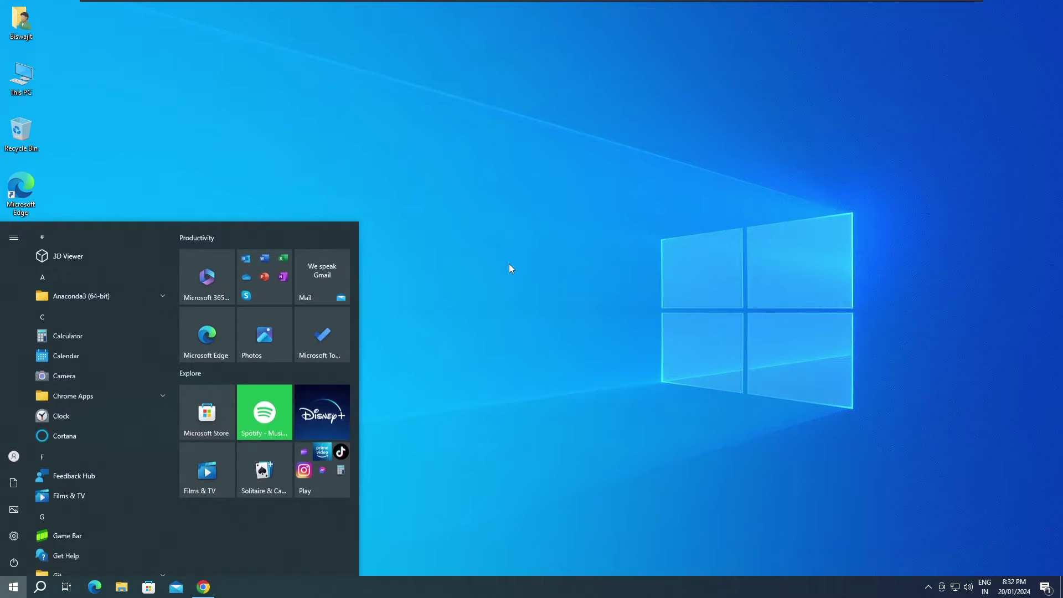
type("cmd")
key("Return")
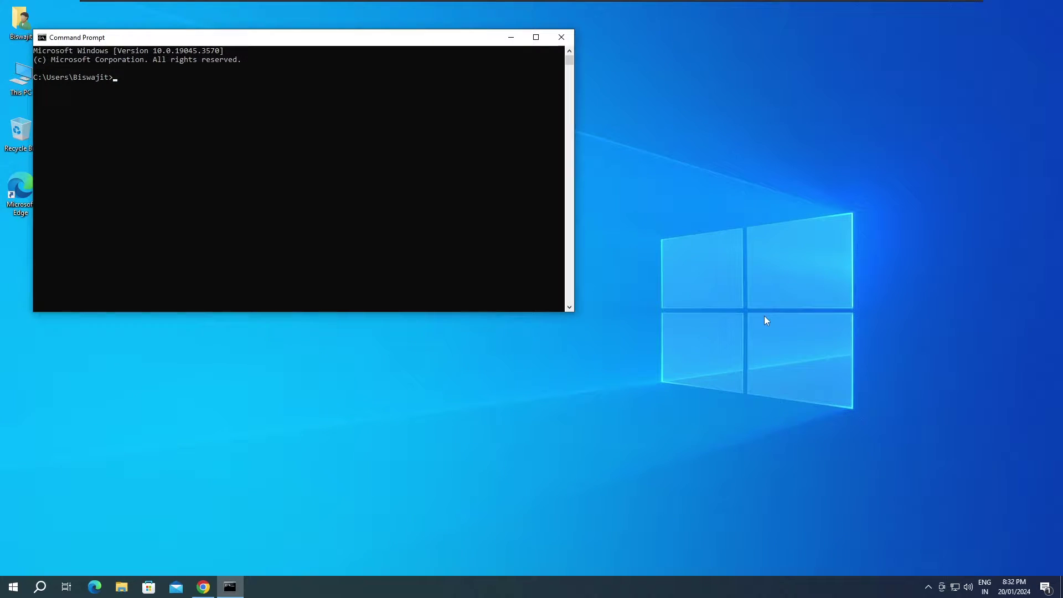
left_click_drag(303, 40, 422, 113)
Run conda, review its printed usage help, and close the console.
type("conda")
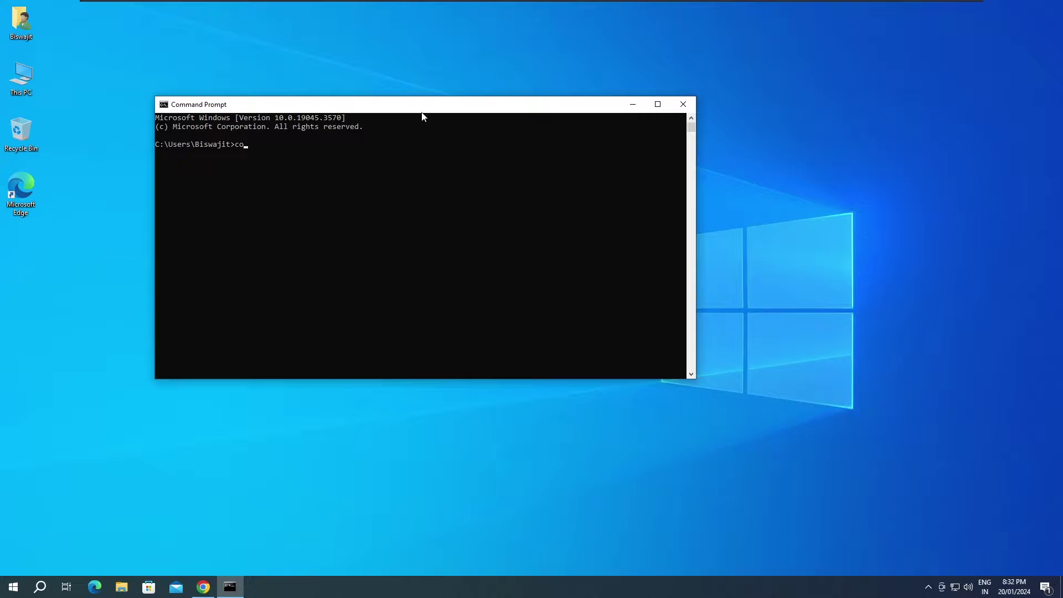
key("Return")
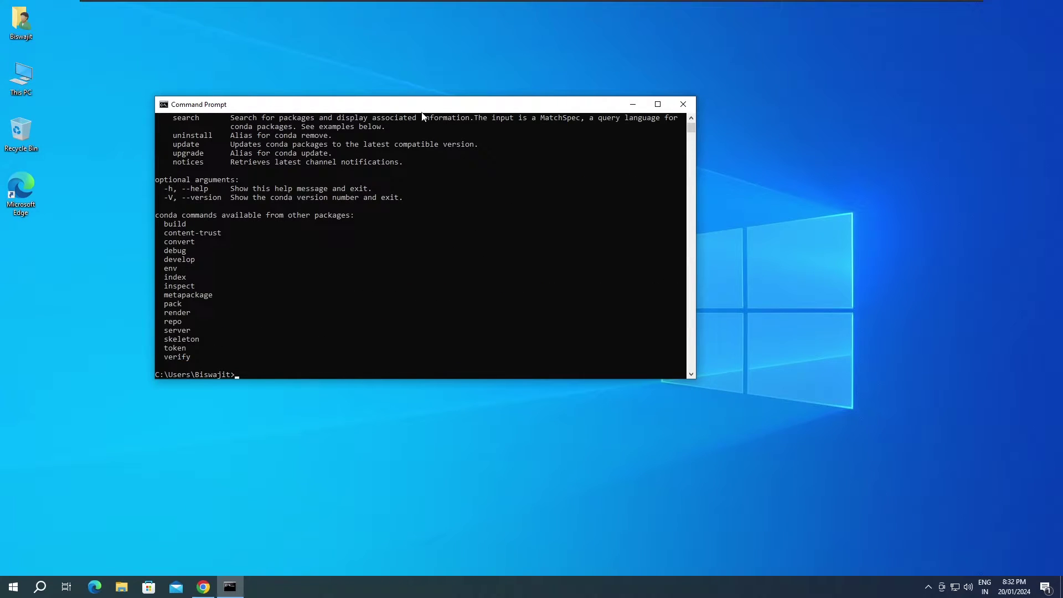
scroll(351, 204, "up", 10)
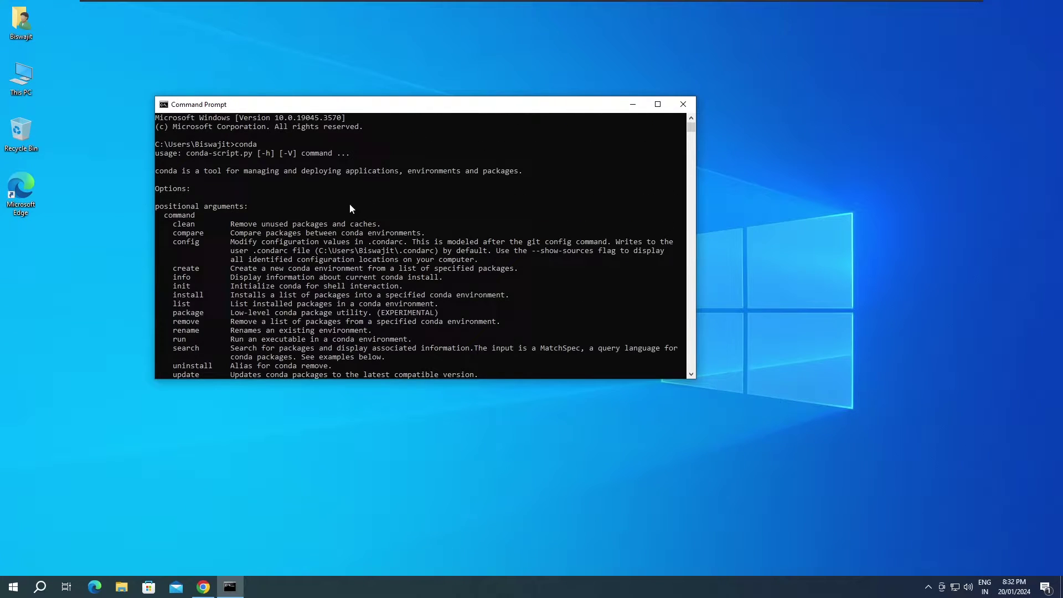
scroll(251, 188, "down", 9)
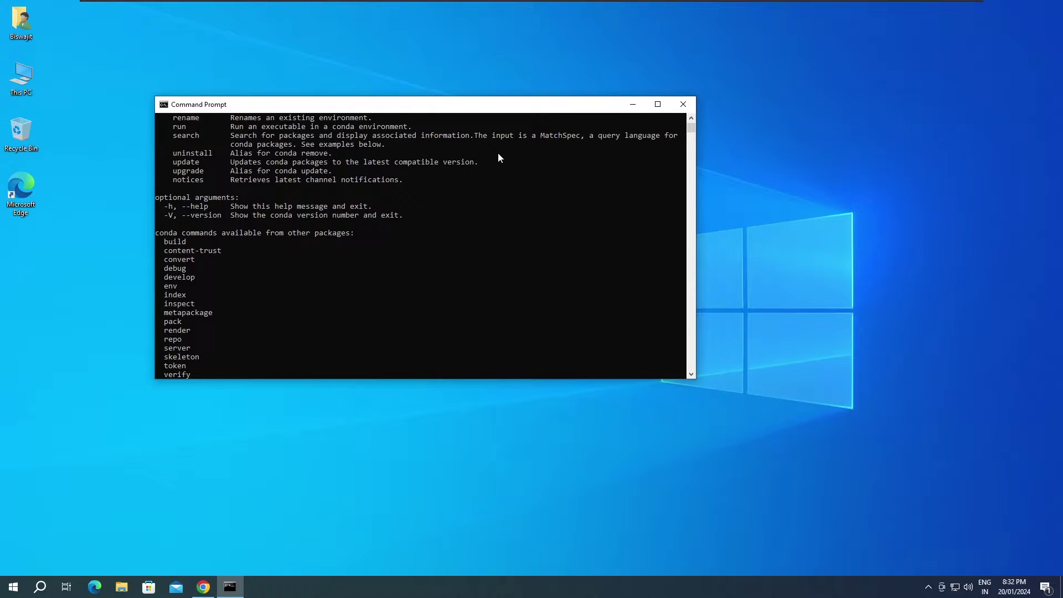
left_click(684, 104)
Search 'remove' and open the Add or remove programs page in Settings.
left_click(12, 587)
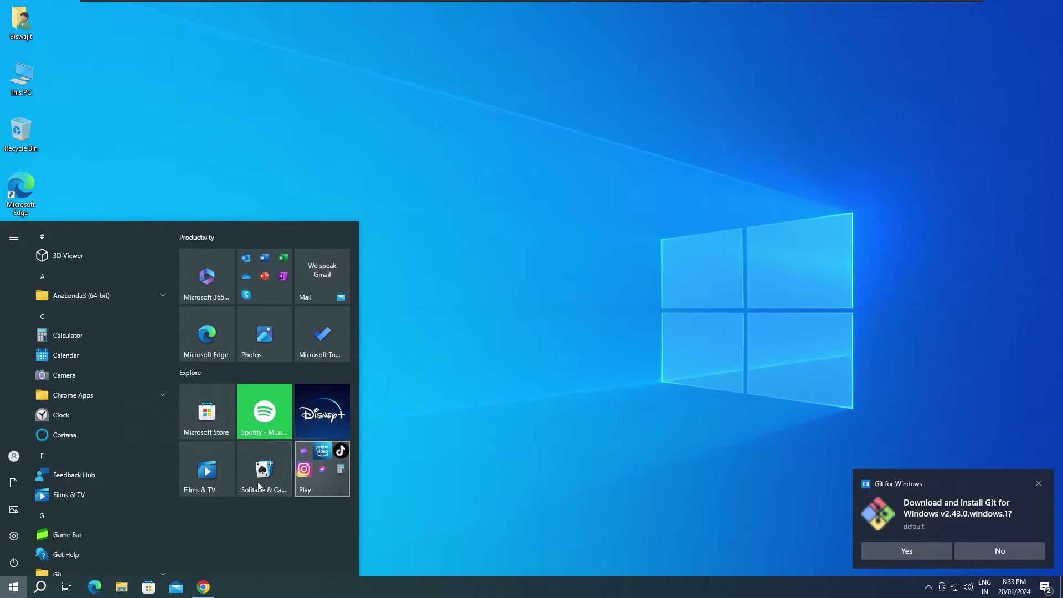
mouse_move(15, 540)
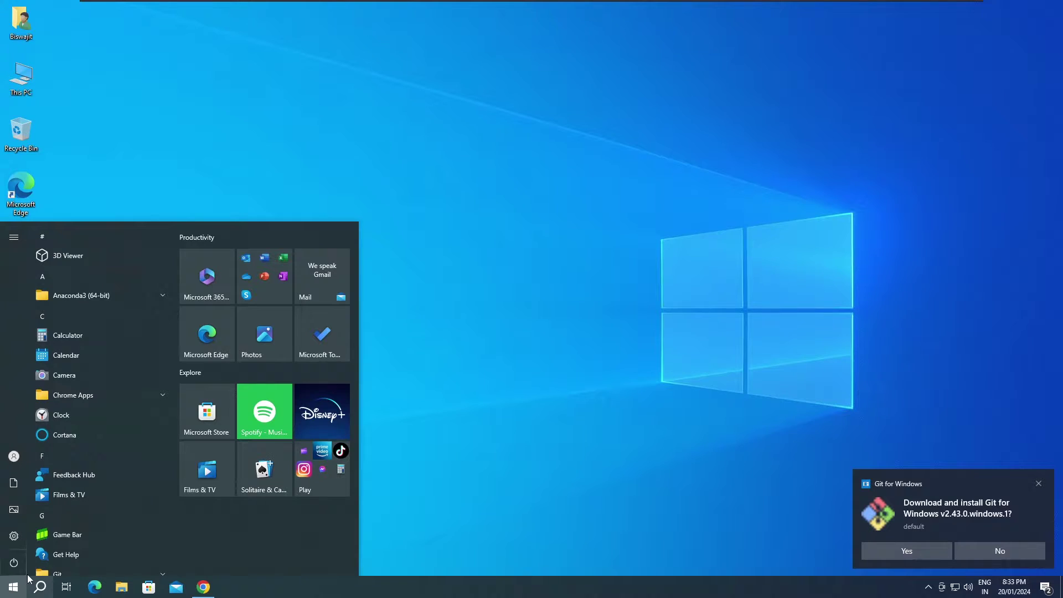
left_click(40, 587)
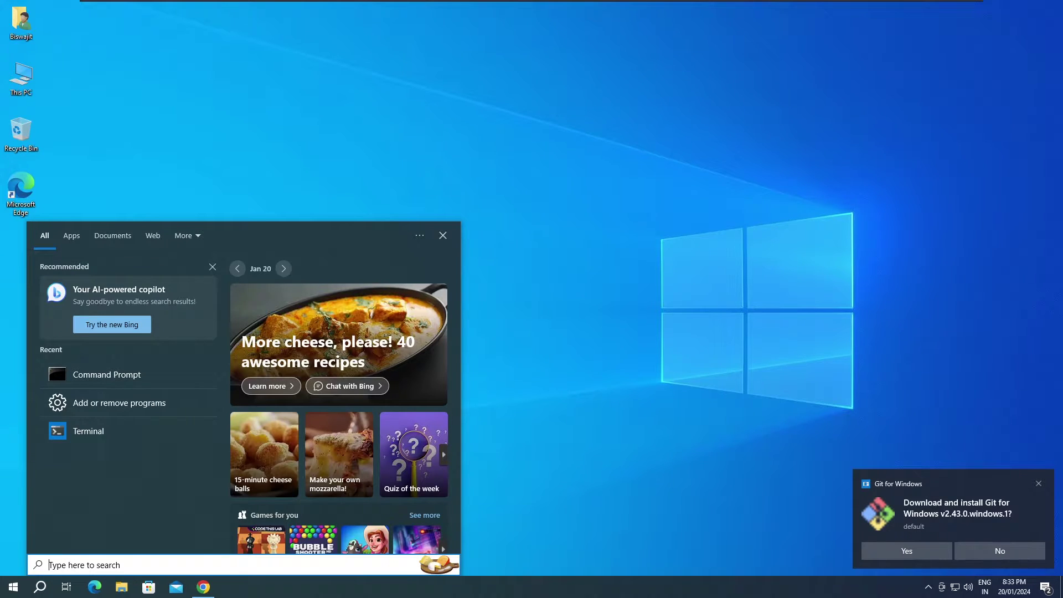
type("remove")
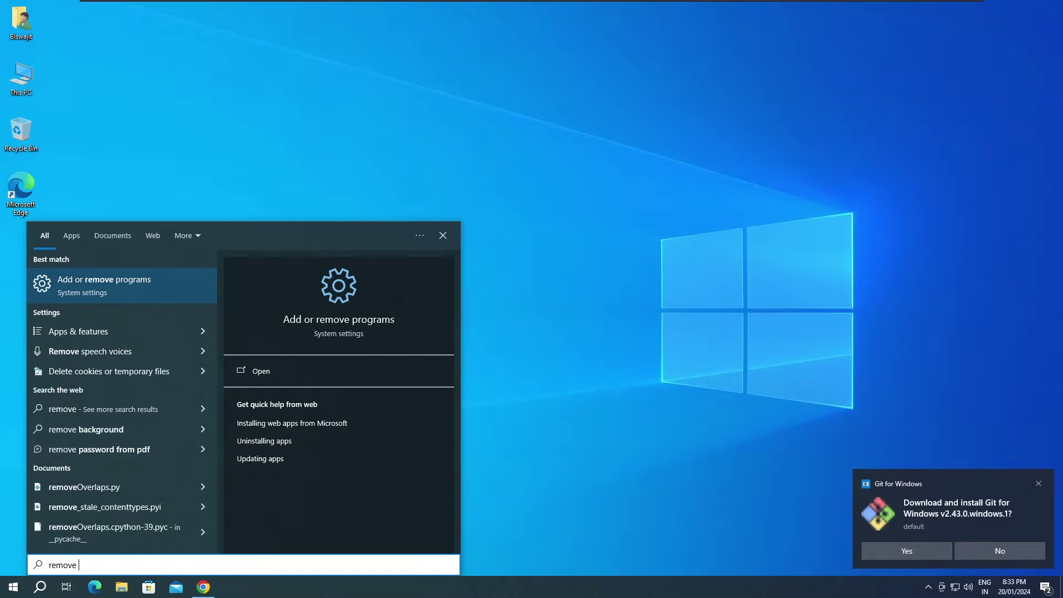
left_click(113, 288)
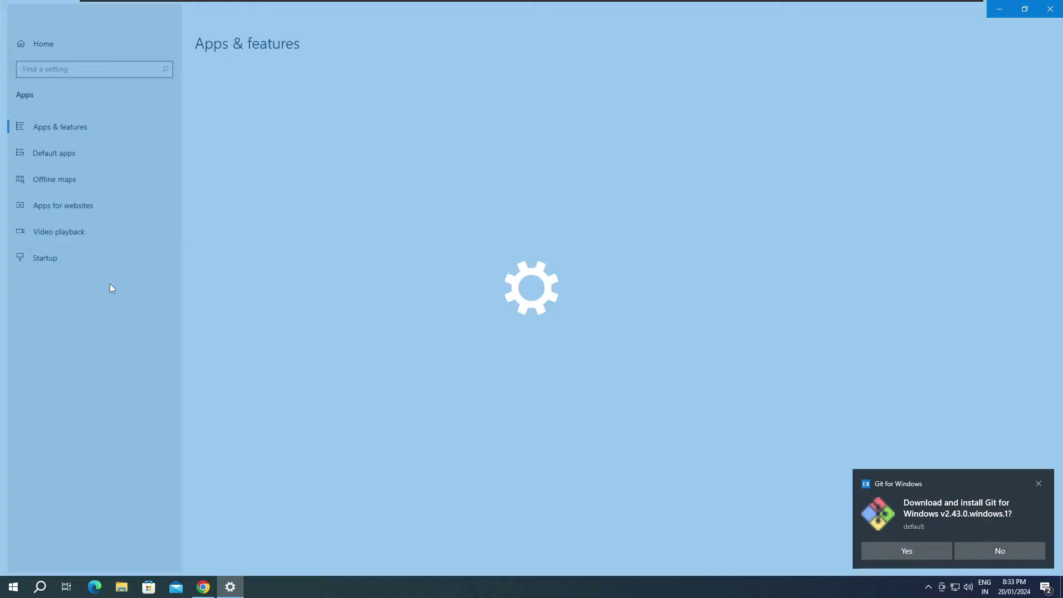
Select Anaconda3 2022.10 in Apps & features and confirm Uninstall.
scroll(527, 270, "down", 7)
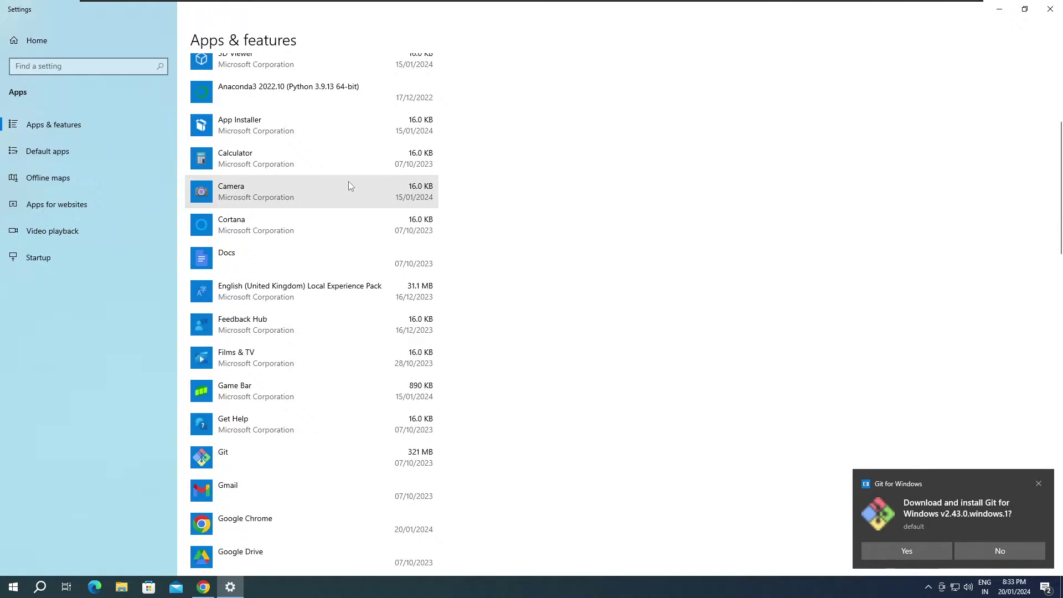
scroll(350, 186, "up", 3)
left_click(270, 187)
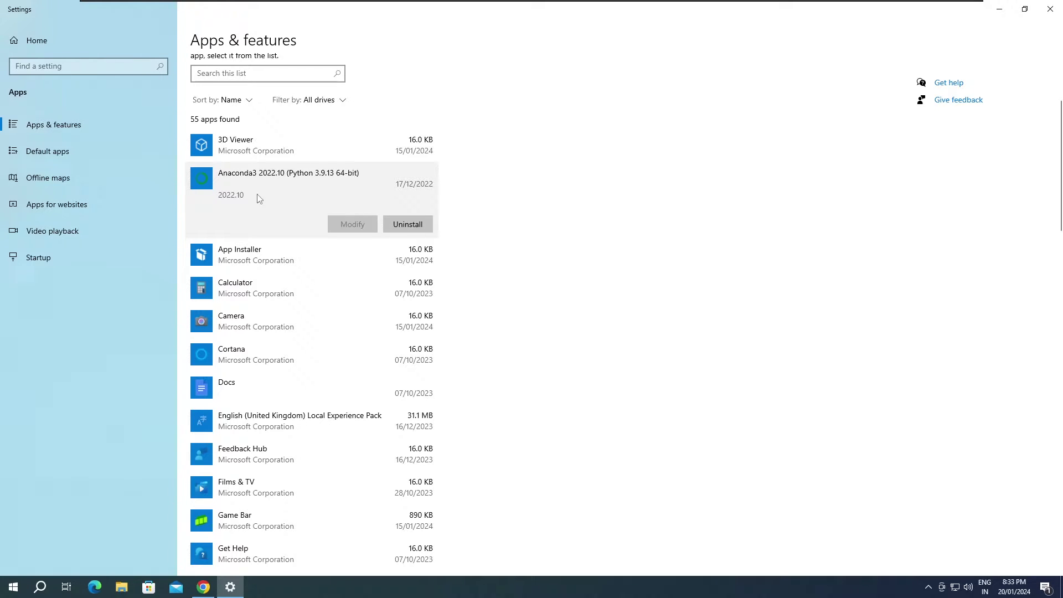
left_click(411, 223)
left_click(463, 196)
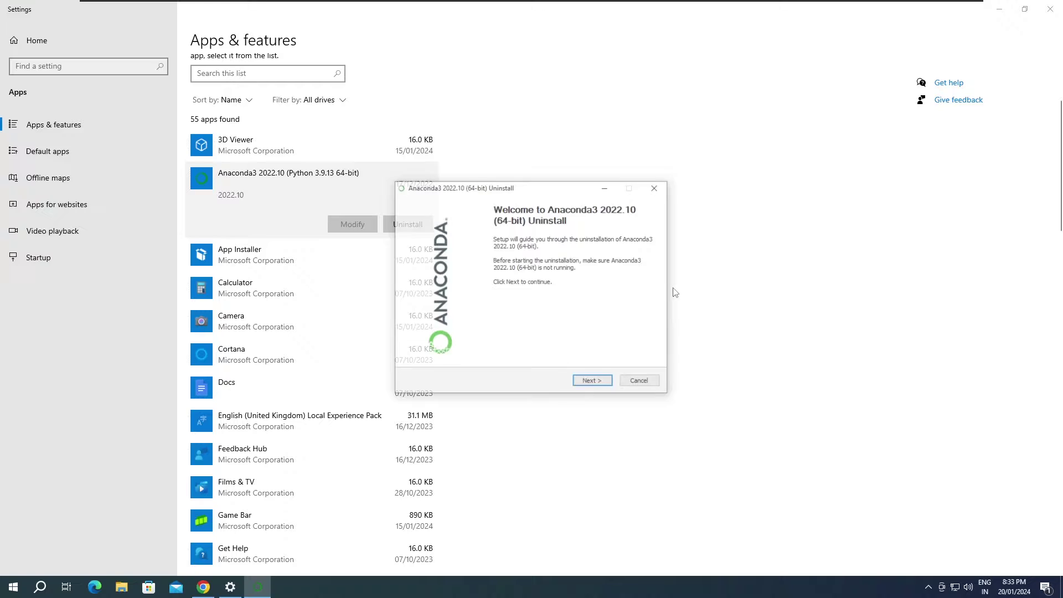
Run the Anaconda3 uninstaller from the default folder to Finish, dismissing the installation error.
left_click(592, 382)
left_click(594, 383)
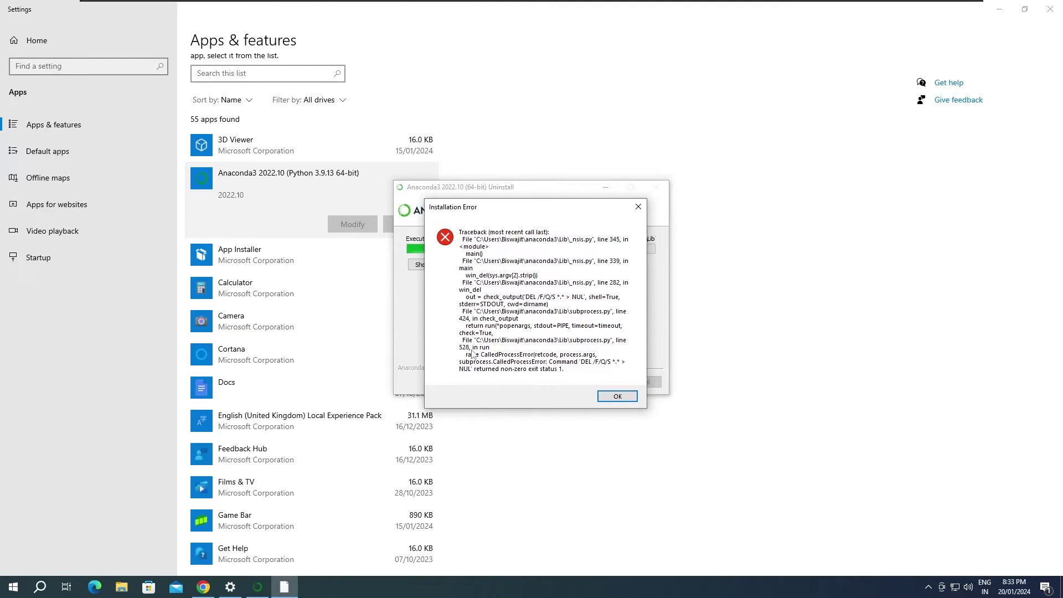
left_click(610, 396)
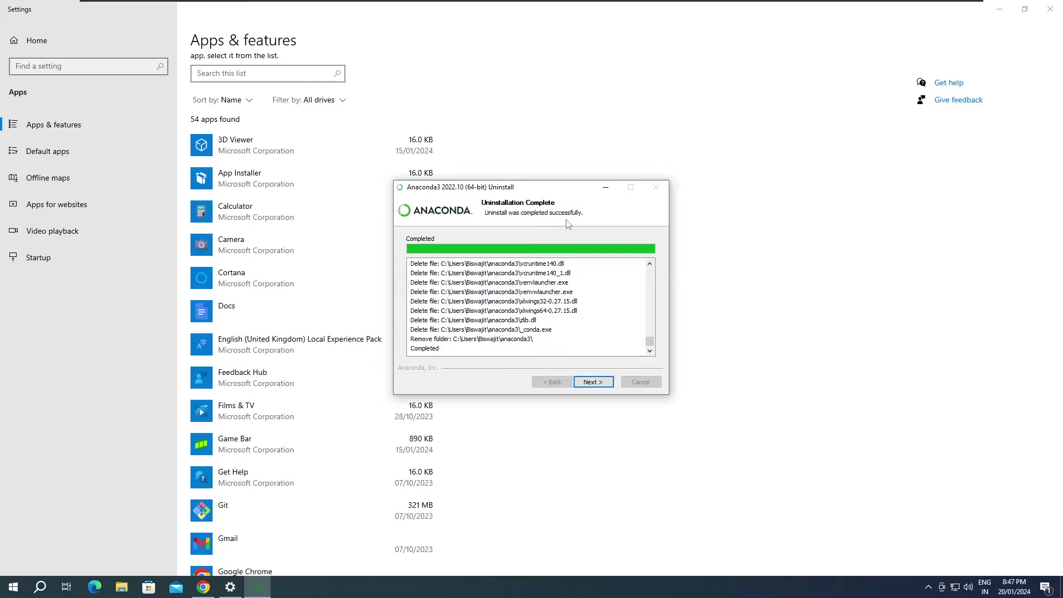
left_click(598, 386)
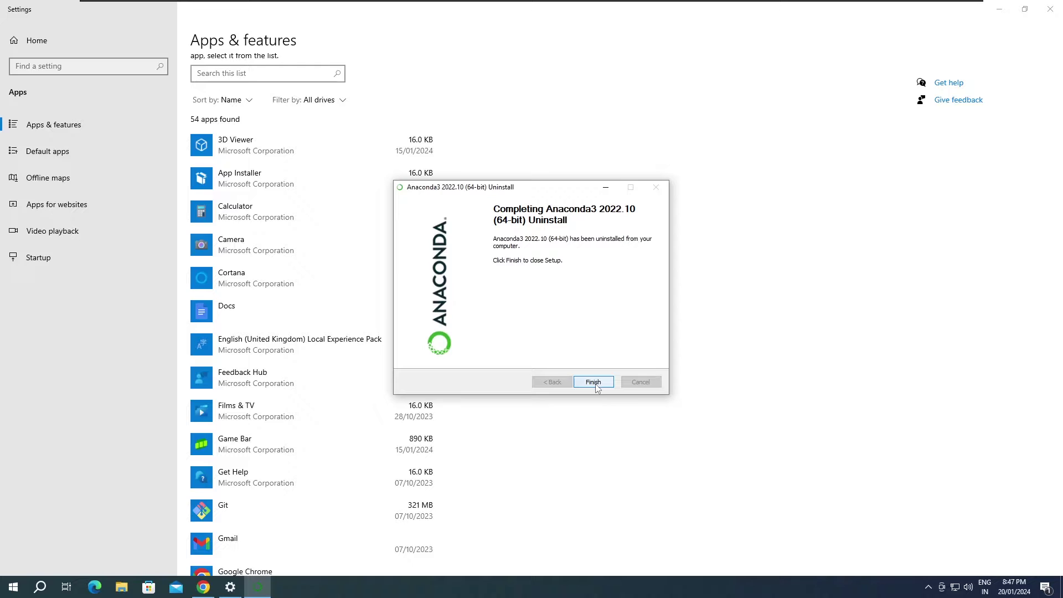
left_click(598, 384)
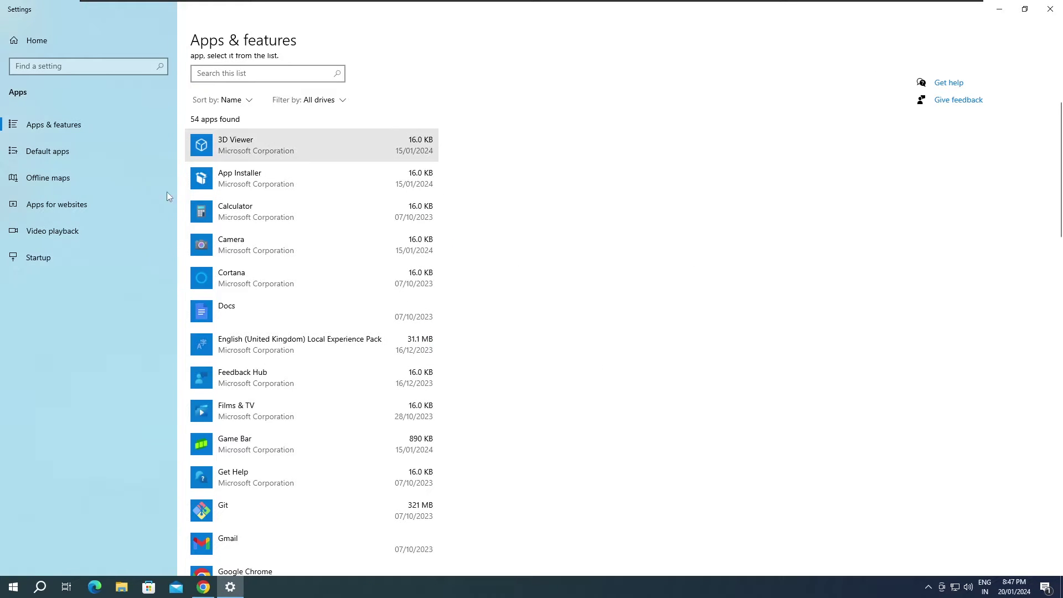
Close Settings and refresh the desktop.
left_click(1051, 9)
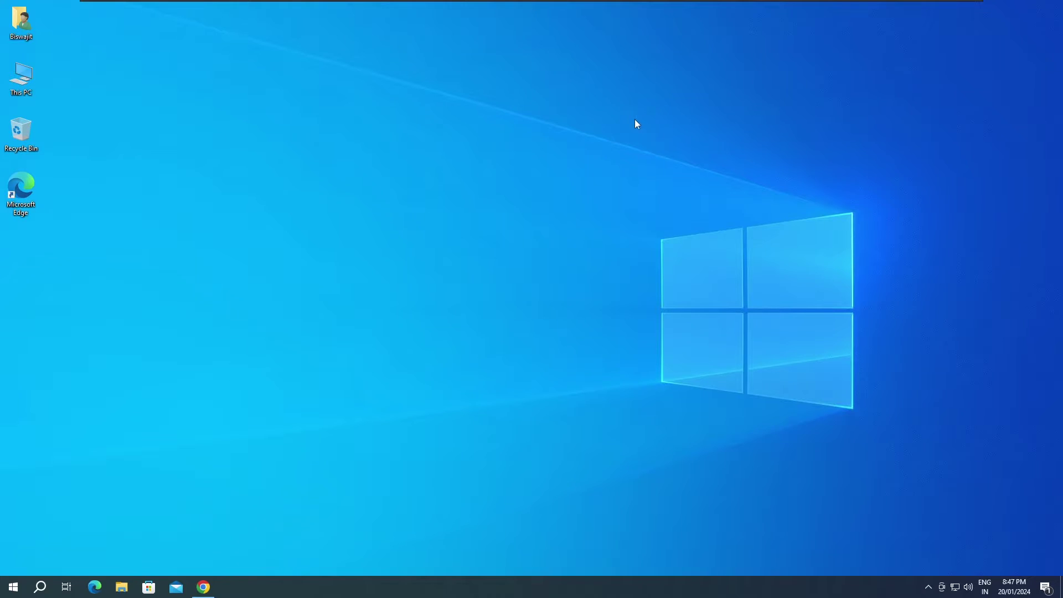
right_click(634, 119)
left_click(661, 153)
Restart the computer and refresh the desktop after signing back in.
left_click(13, 587)
left_click(14, 563)
left_click(56, 540)
right_click(450, 140)
left_click(474, 176)
right_click(378, 172)
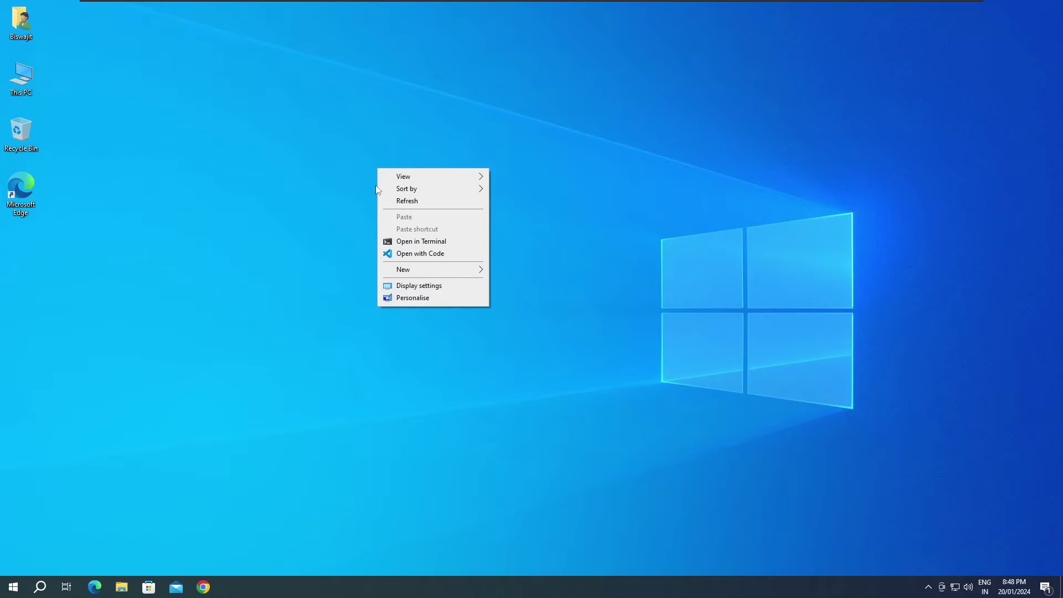
Search 'comm' in Start, dismiss it, and refresh the desktop.
left_click(181, 455)
left_click(13, 586)
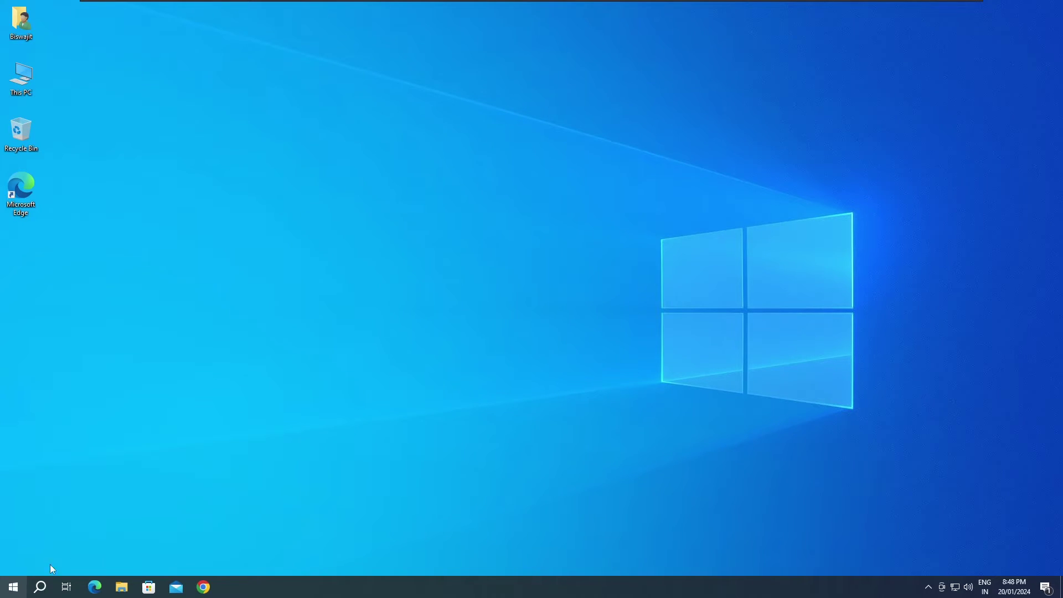
type("comm")
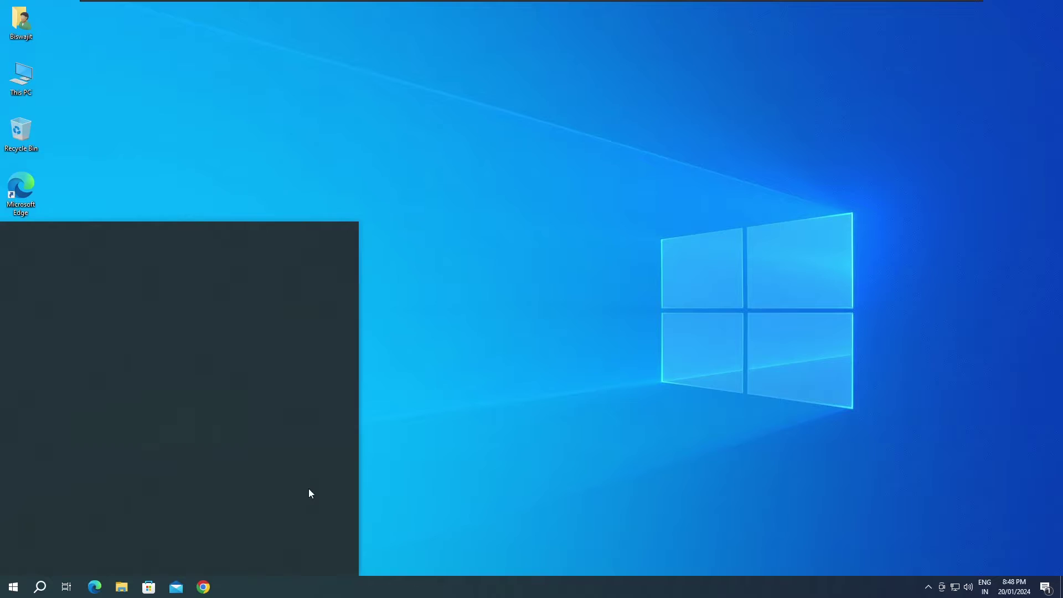
key("Escape")
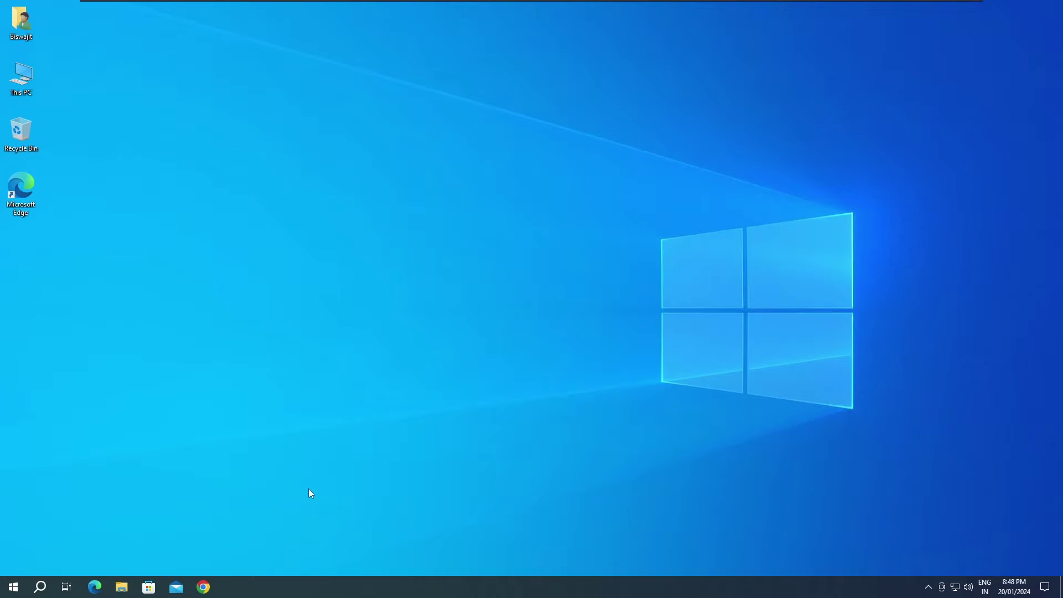
right_click(395, 157)
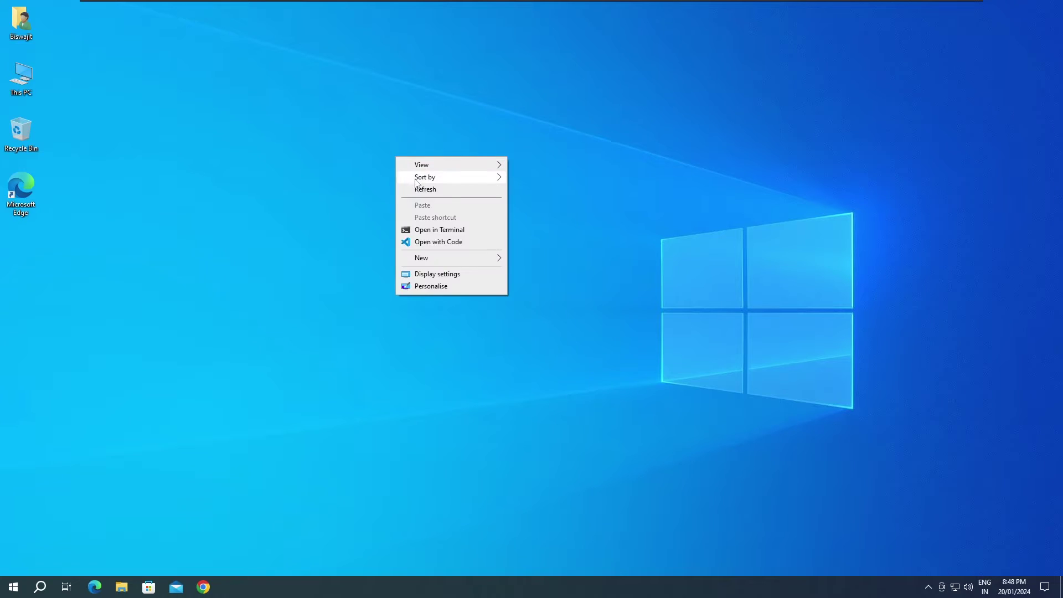
left_click(419, 186)
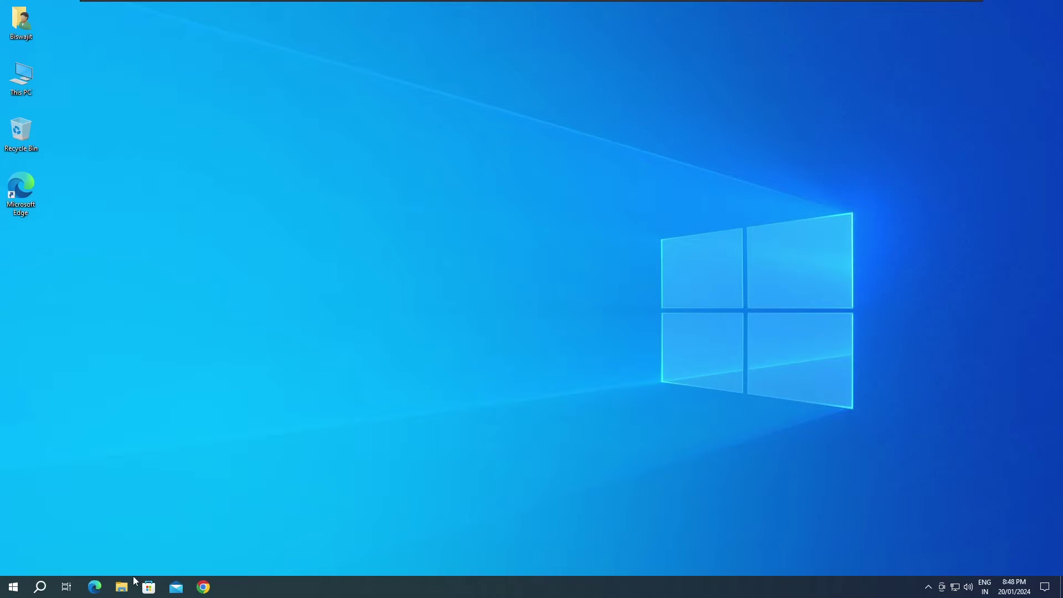
Launch Command Prompt from a 'commd' search, refresh the desktop, and reopen Start search.
left_click(16, 588)
type("commd")
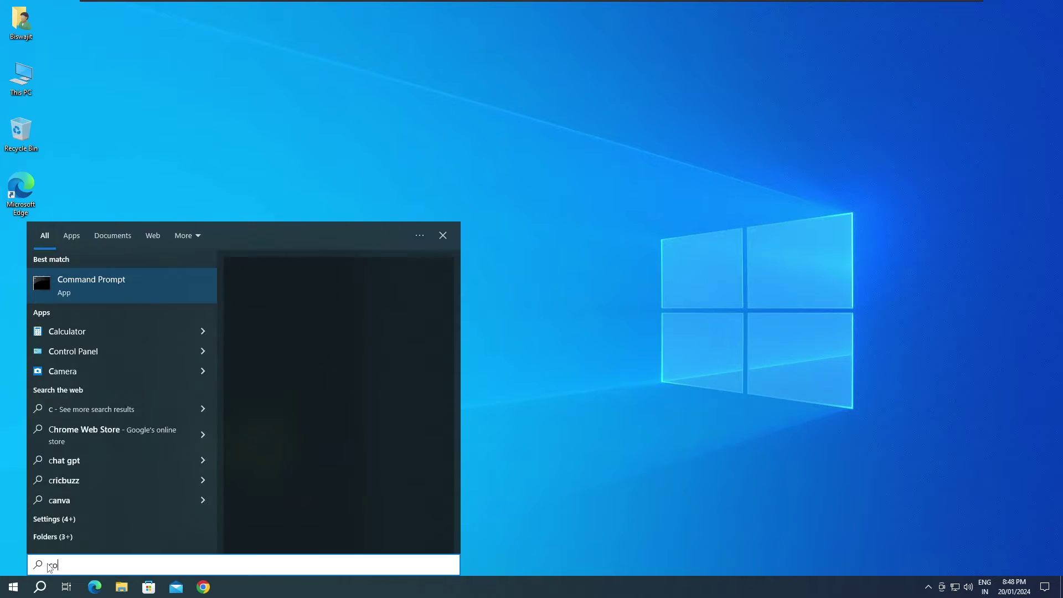
left_click(92, 294)
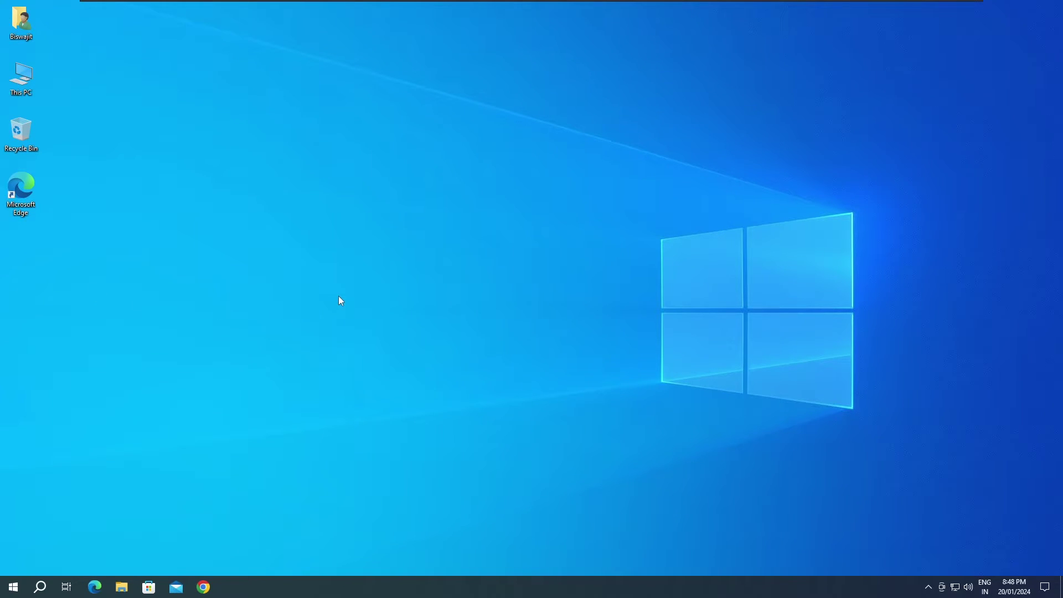
right_click(447, 225)
left_click(437, 272)
key("super")
Run Command Prompt as administrator from a 'comm' search, approve UAC, then refresh the desktop.
type("comm")
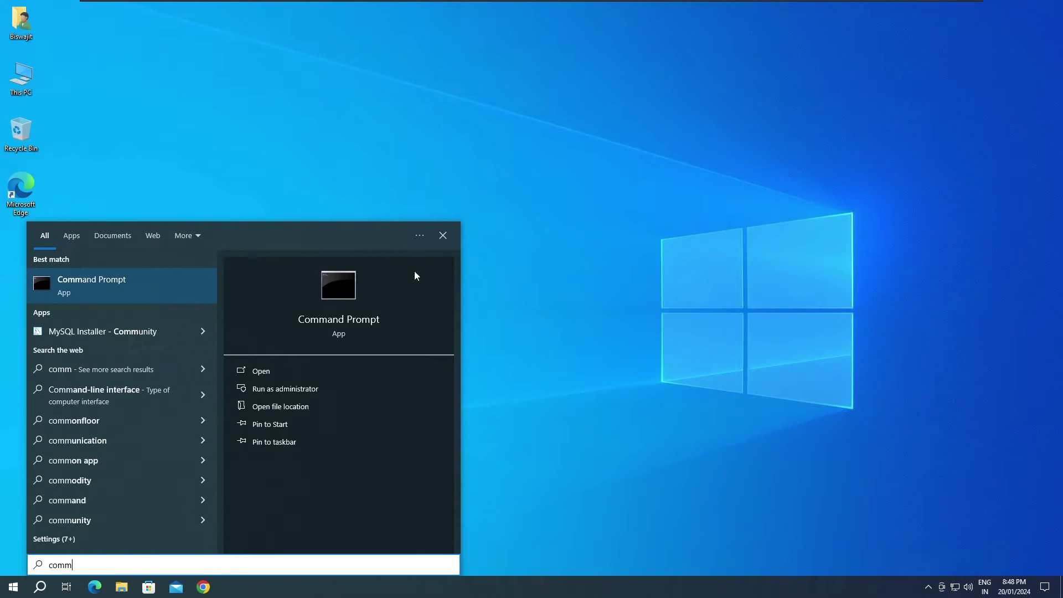
left_click(290, 390)
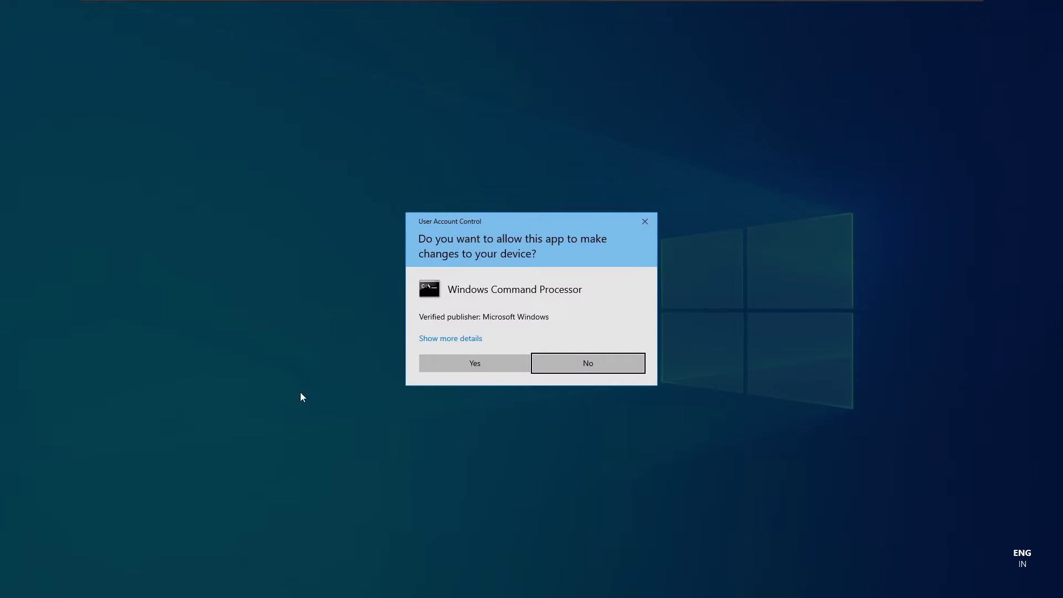
left_click(471, 359)
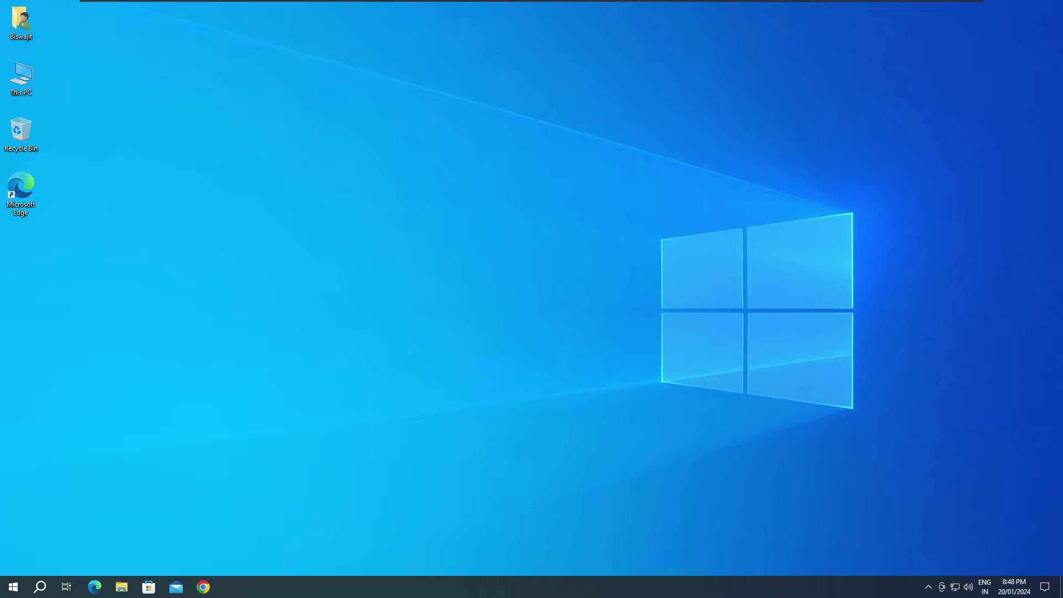
right_click(510, 200)
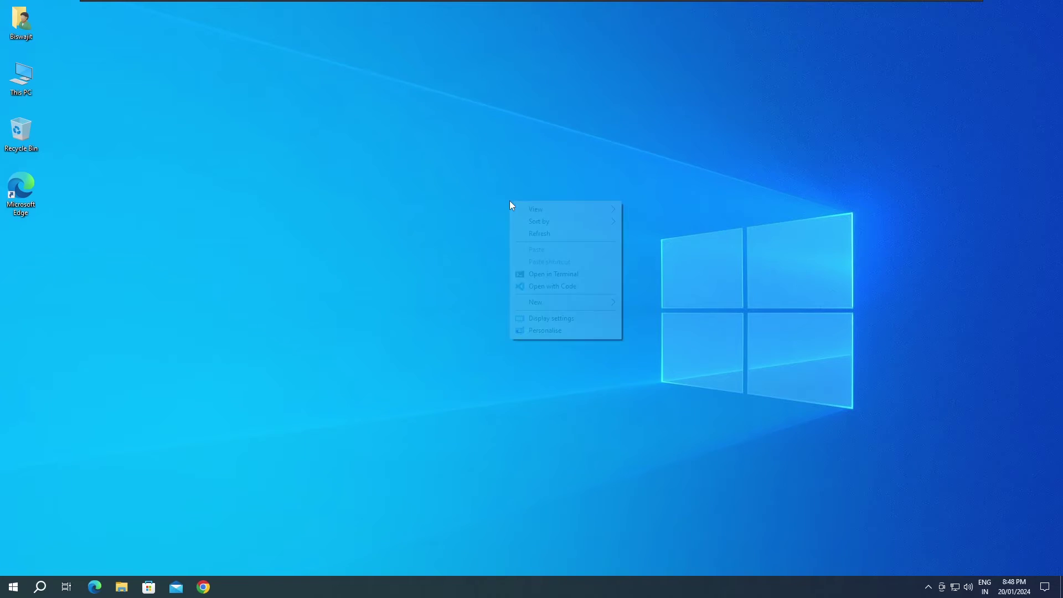
left_click(534, 231)
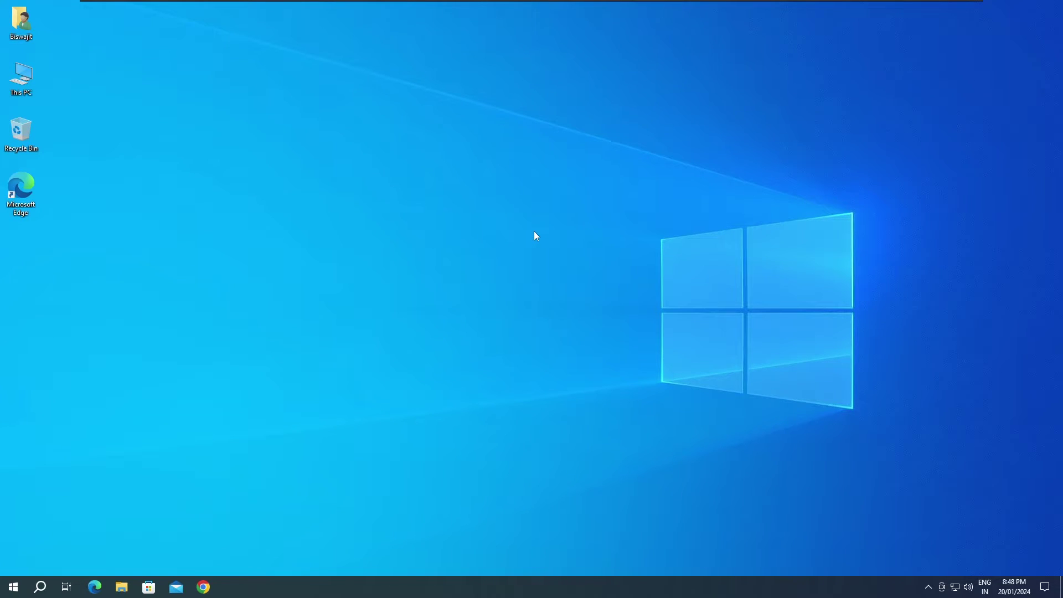
Search 'c' in Start and launch Command Prompt again.
key("super")
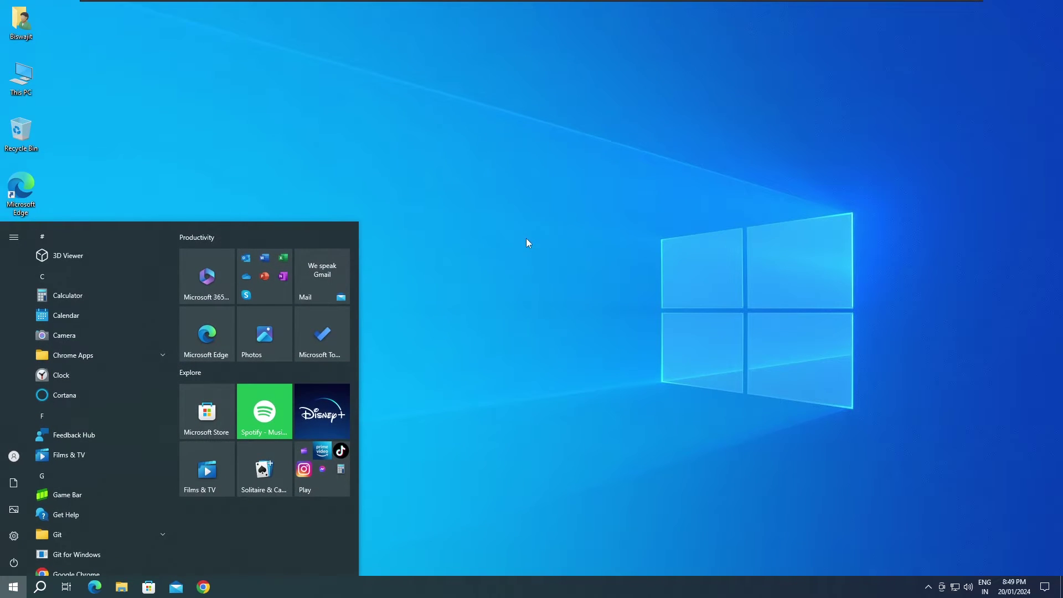
type("te")
key("BackSpace")
key("BackSpace")
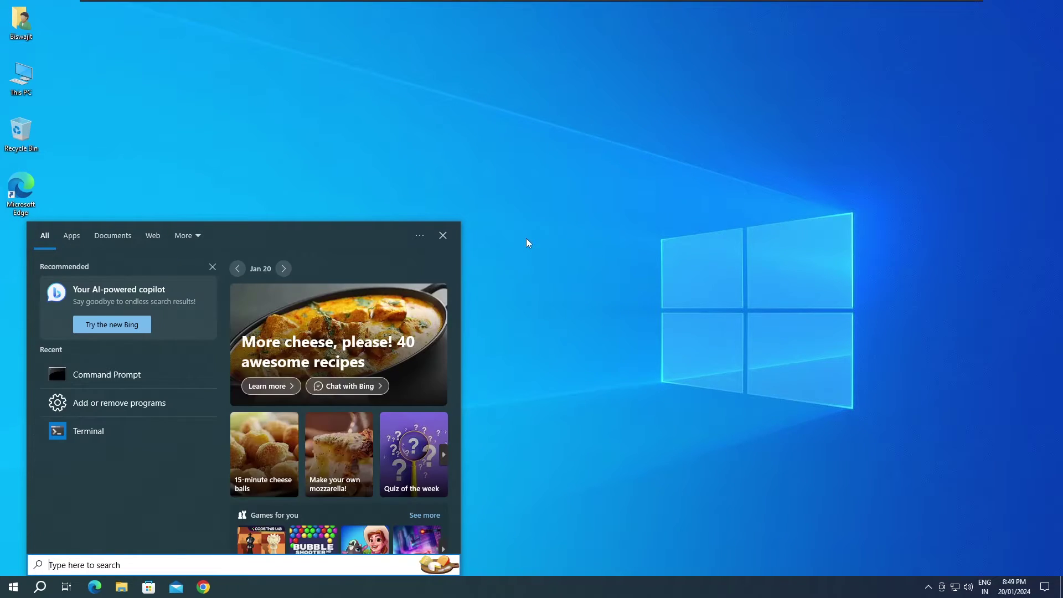
type("c")
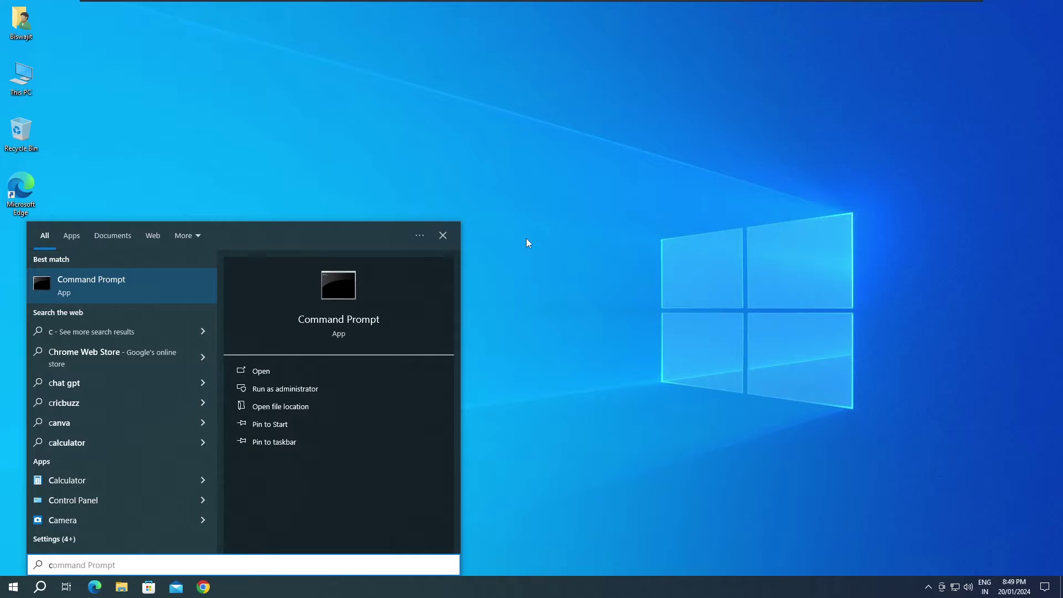
left_click(103, 279)
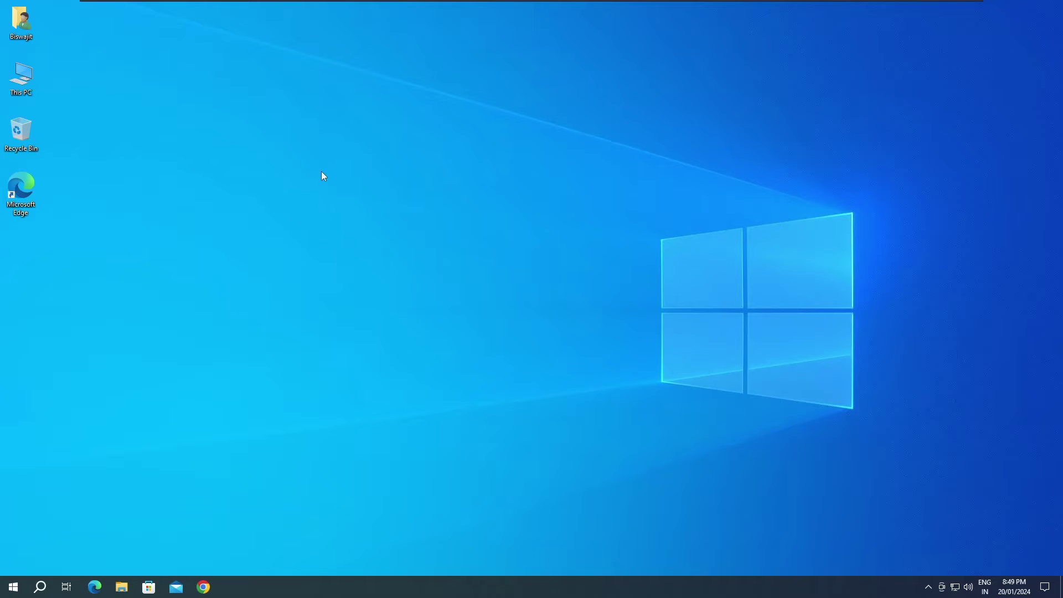
Refresh the desktop, then open Windows PowerShell from a 'pow' search and close it.
right_click(330, 191)
left_click(347, 219)
key("super")
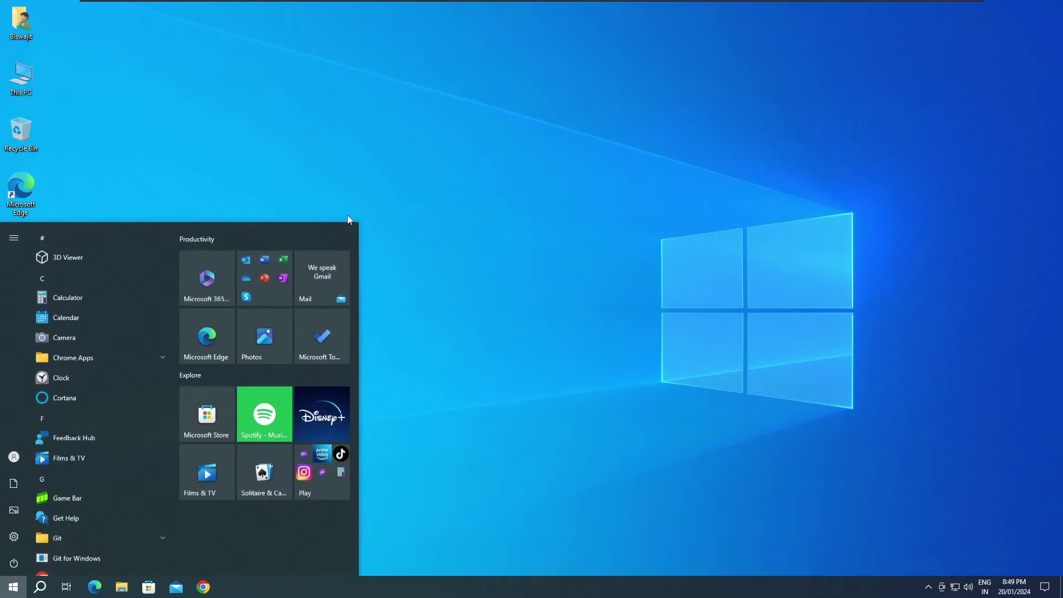
type("poe")
key("BackSpace")
type("w")
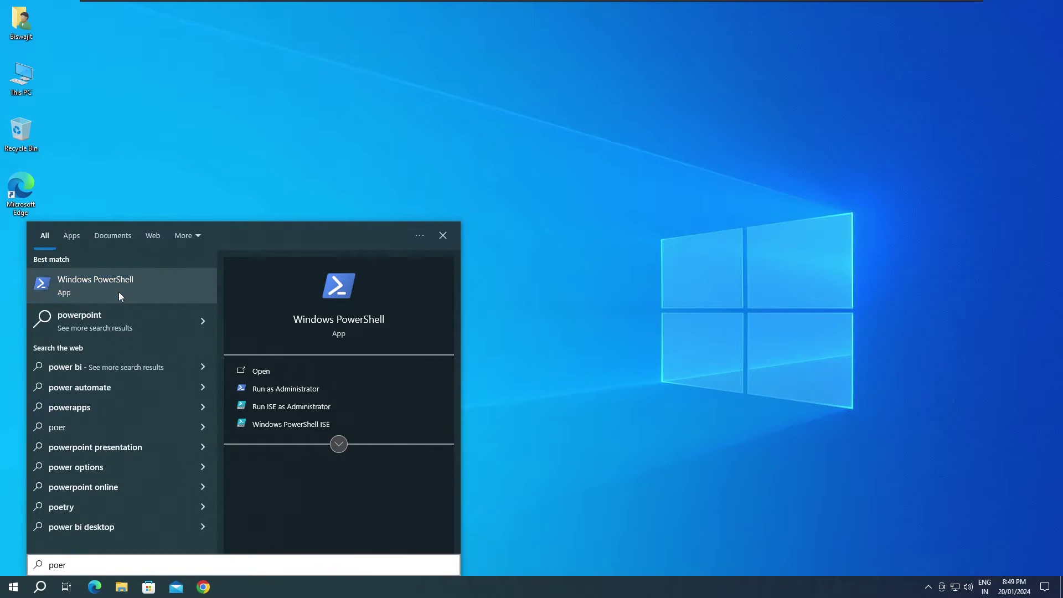
left_click(118, 291)
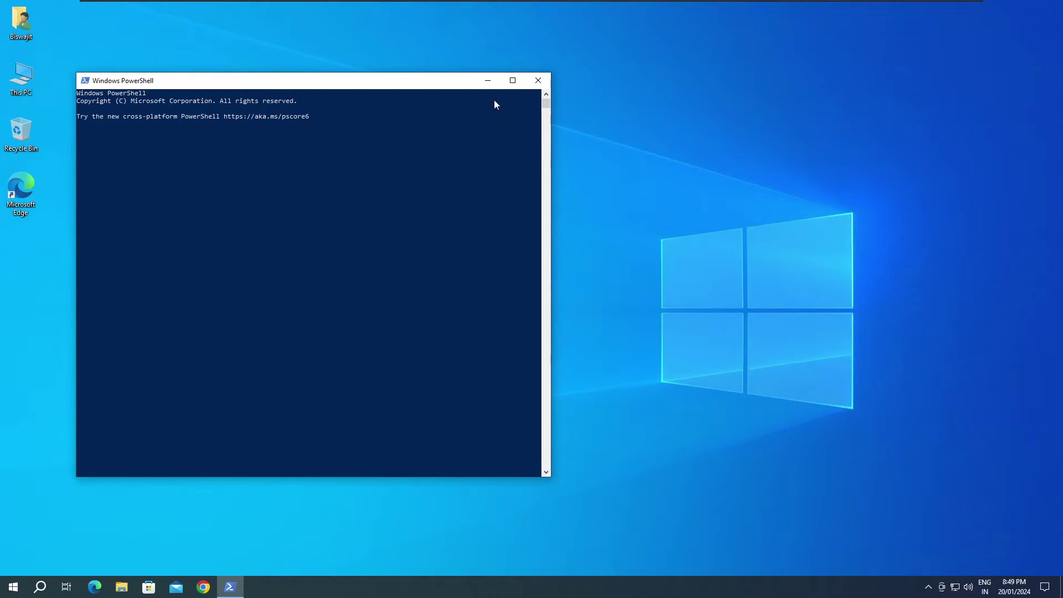
left_click(538, 81)
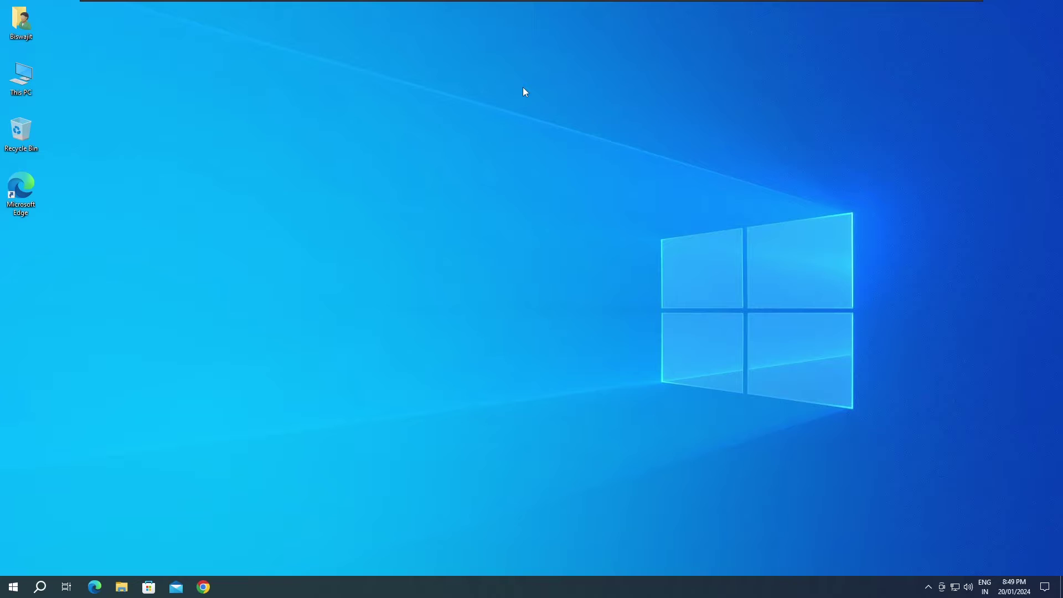
Open a terminal, add a Command Prompt tab, restart it twice, then close that failing tab.
right_click(525, 91)
left_click(549, 159)
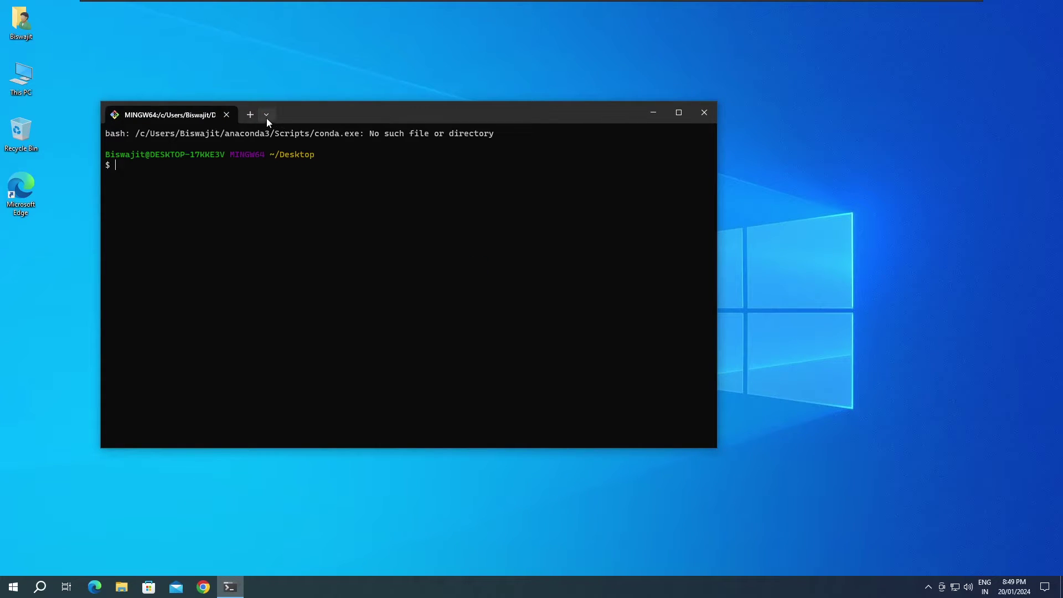
left_click(267, 116)
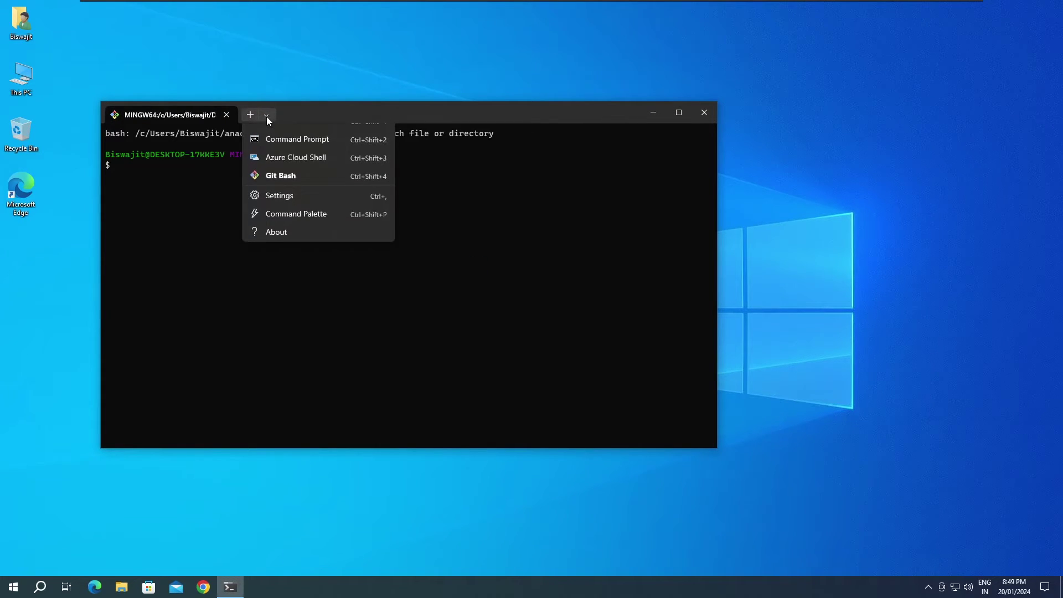
left_click(287, 153)
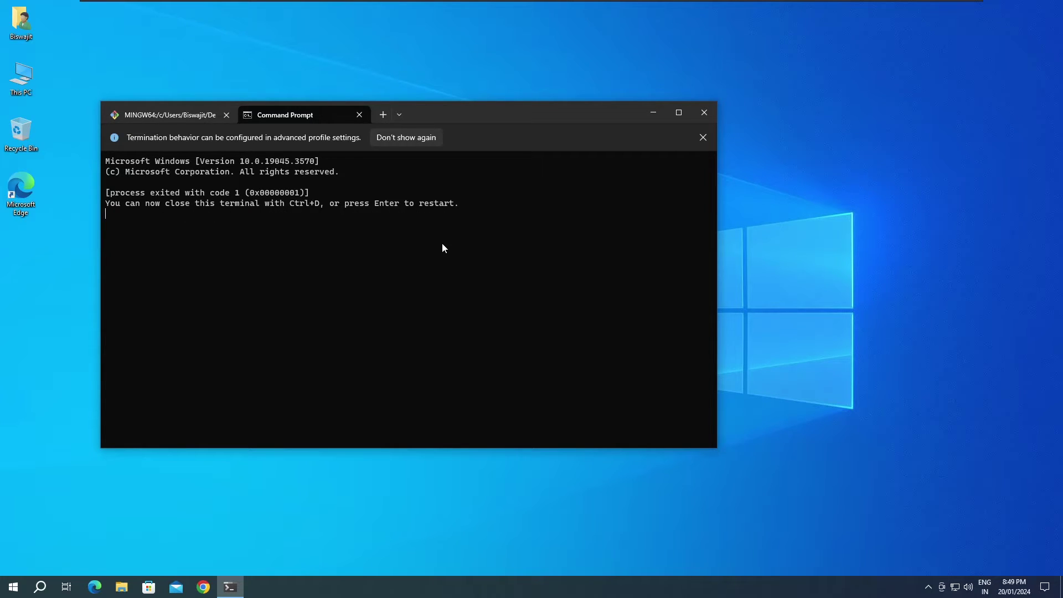
key("Return")
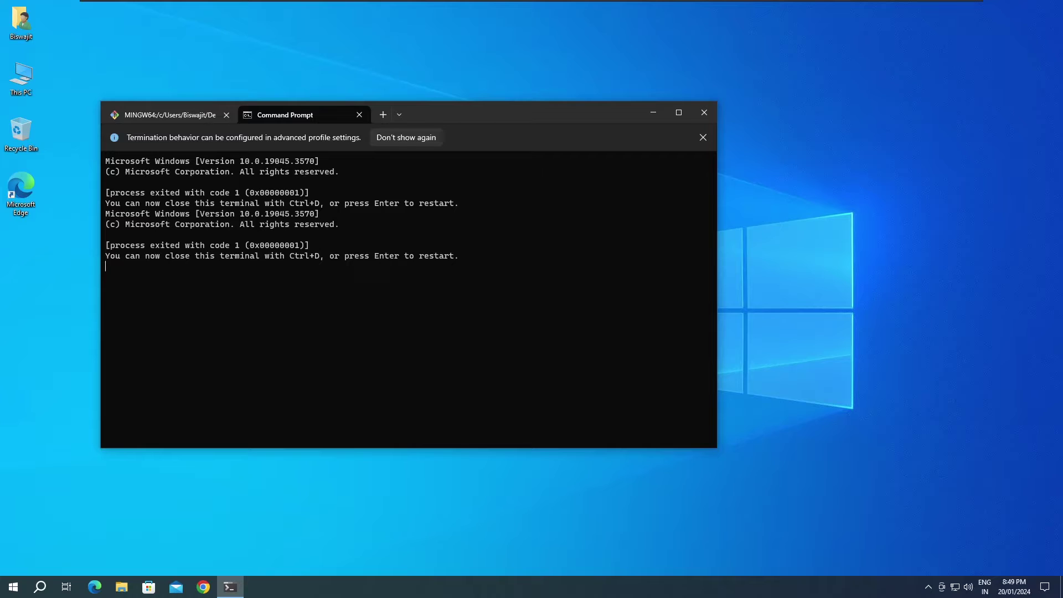
key("Return")
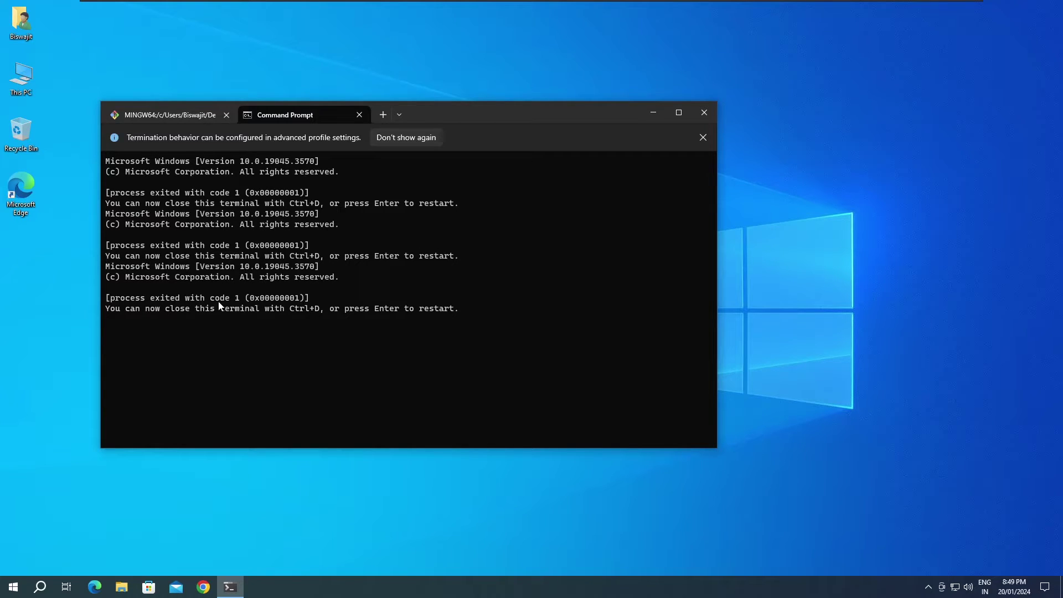
left_click(359, 115)
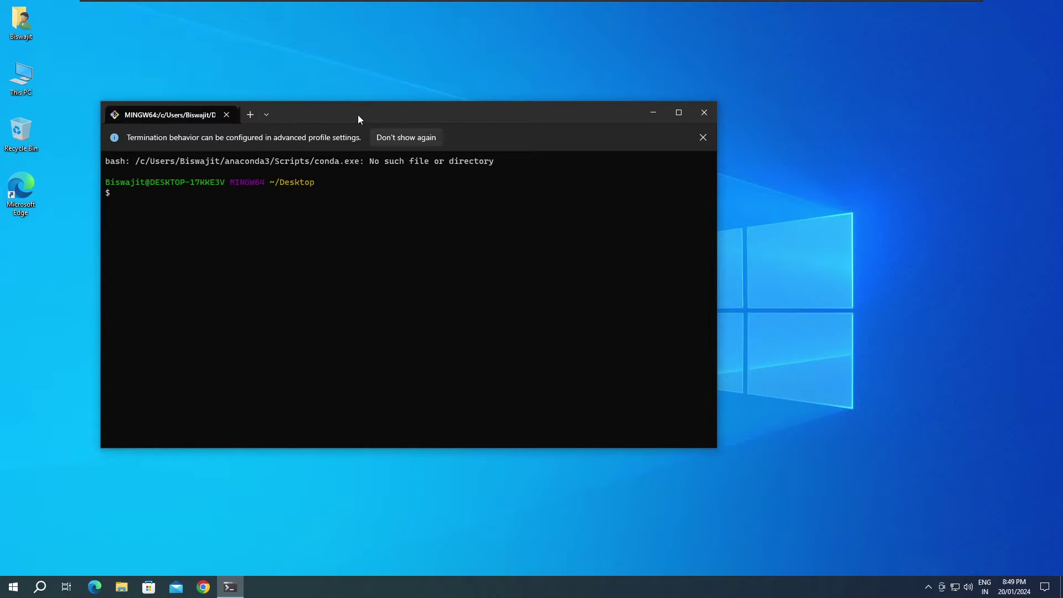
Close the terminal and launch Registry Editor from a 'reg' search, approving the UAC prompt.
left_click(227, 116)
key("super")
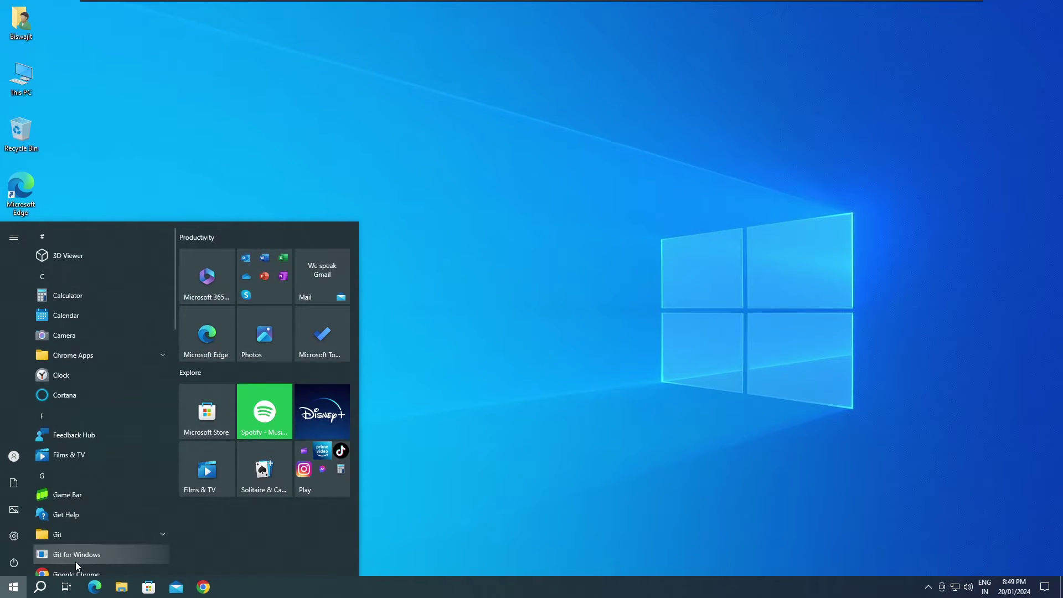
type("re")
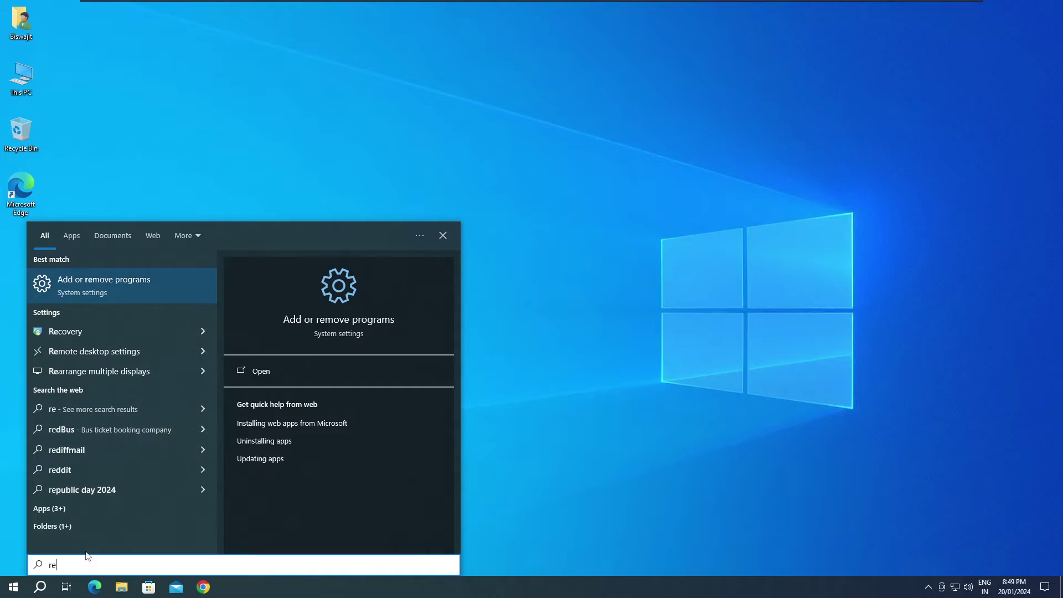
type("gg")
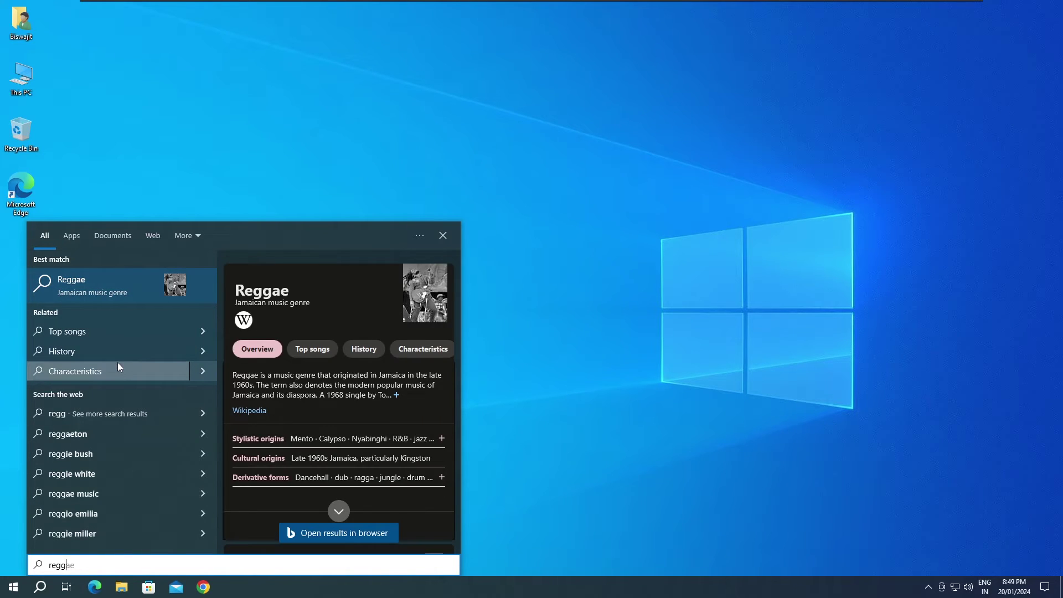
key("BackSpace")
key("BackSpace")
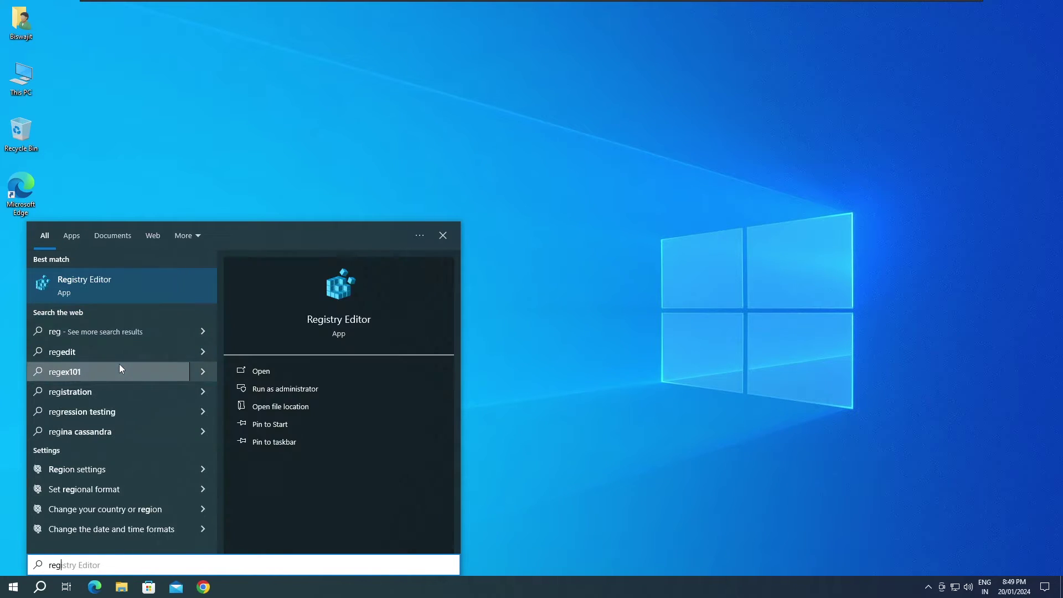
left_click(87, 293)
left_click(480, 369)
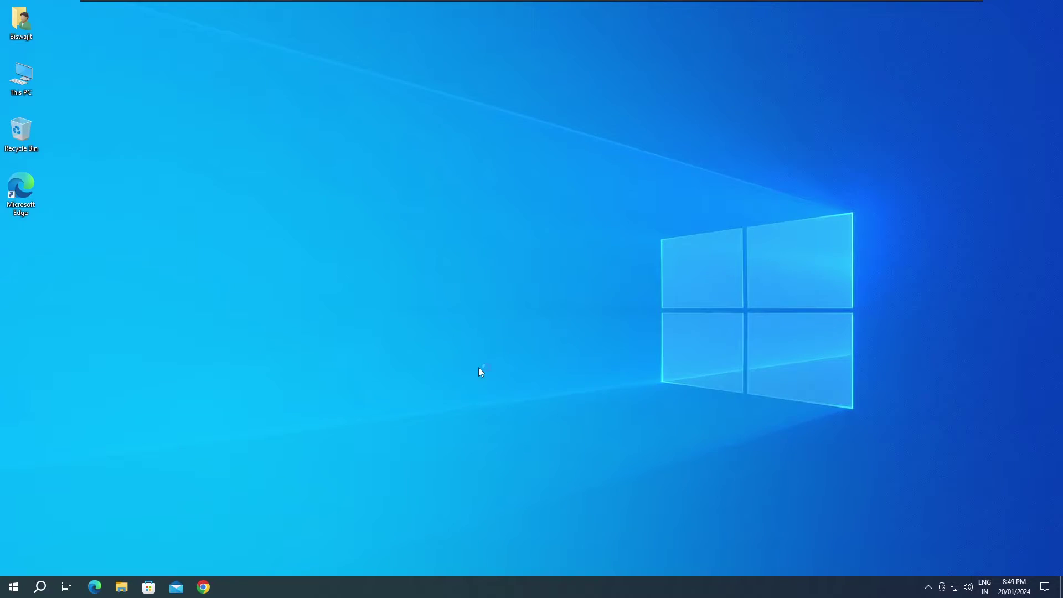
left_click_drag(357, 31, 458, 78)
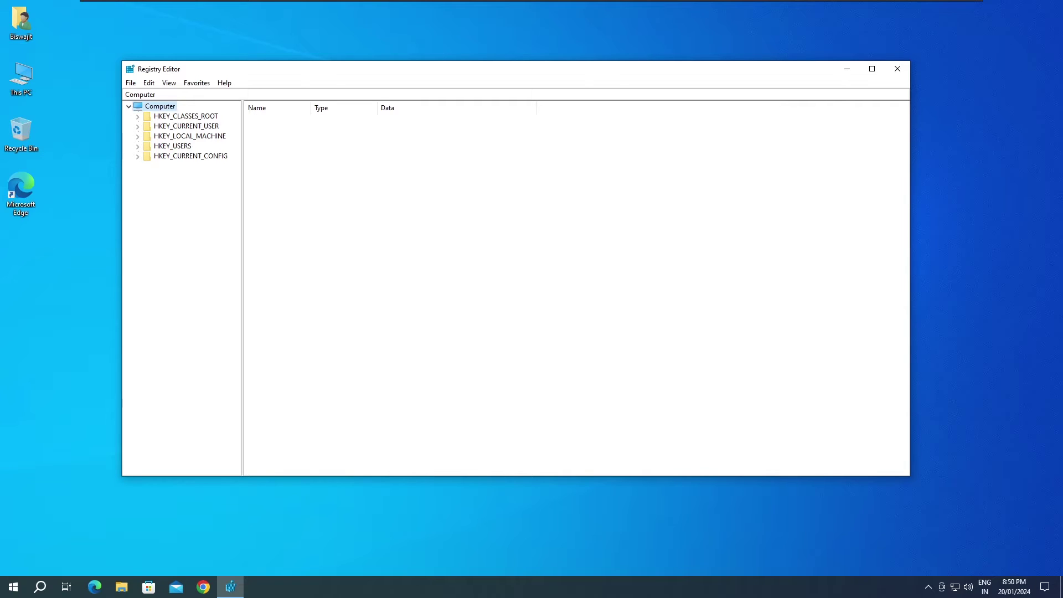
Navigate to HKEY_LOCAL_MACHINE\SOFTWARE\Microsoft\Command Processor in the registry tree.
left_click(165, 136)
left_click(140, 137)
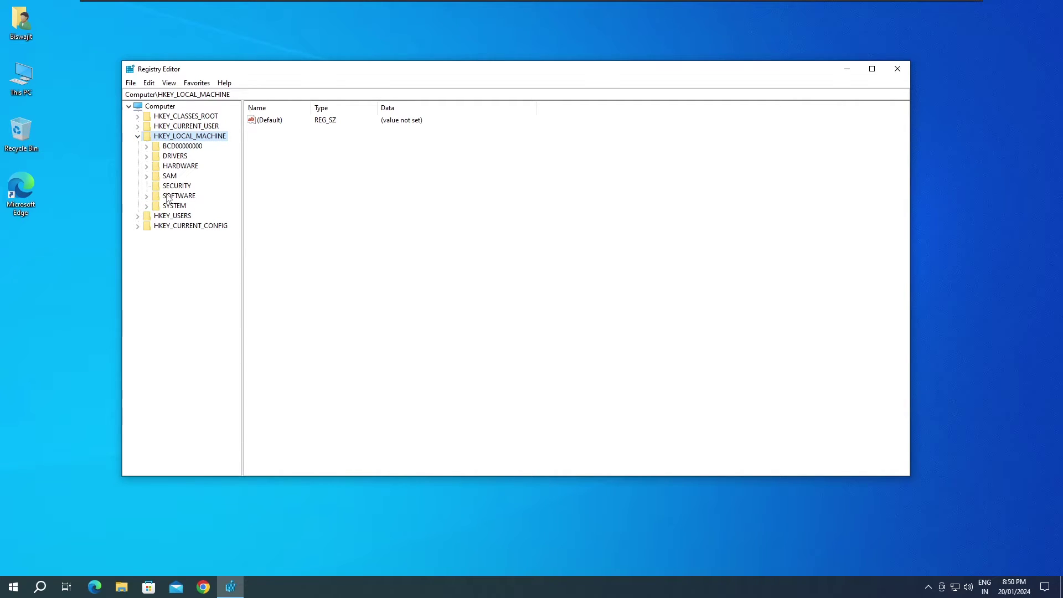
left_click(147, 197)
left_click(168, 198)
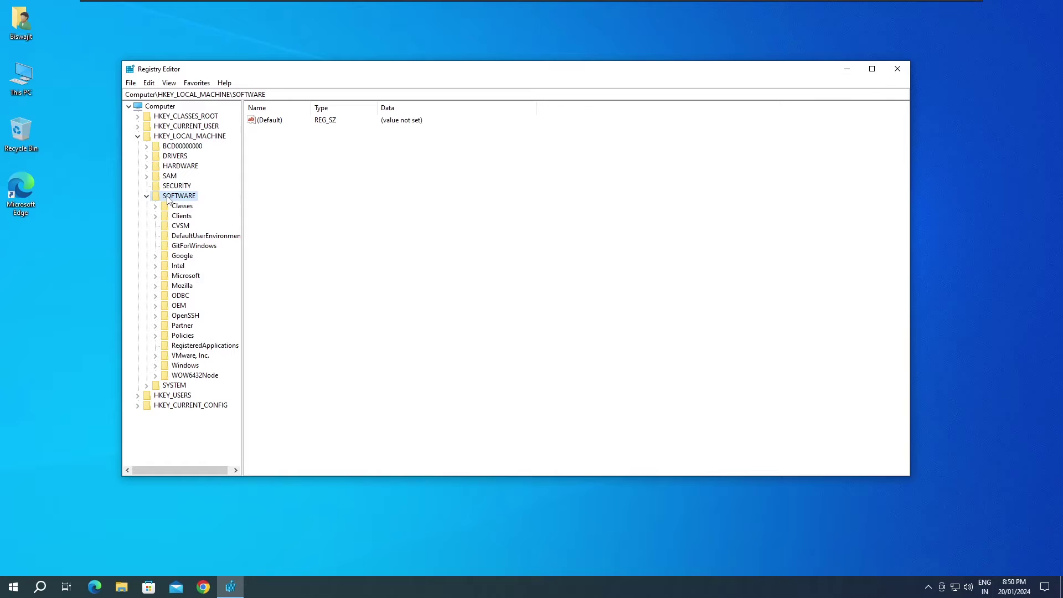
left_click(181, 276)
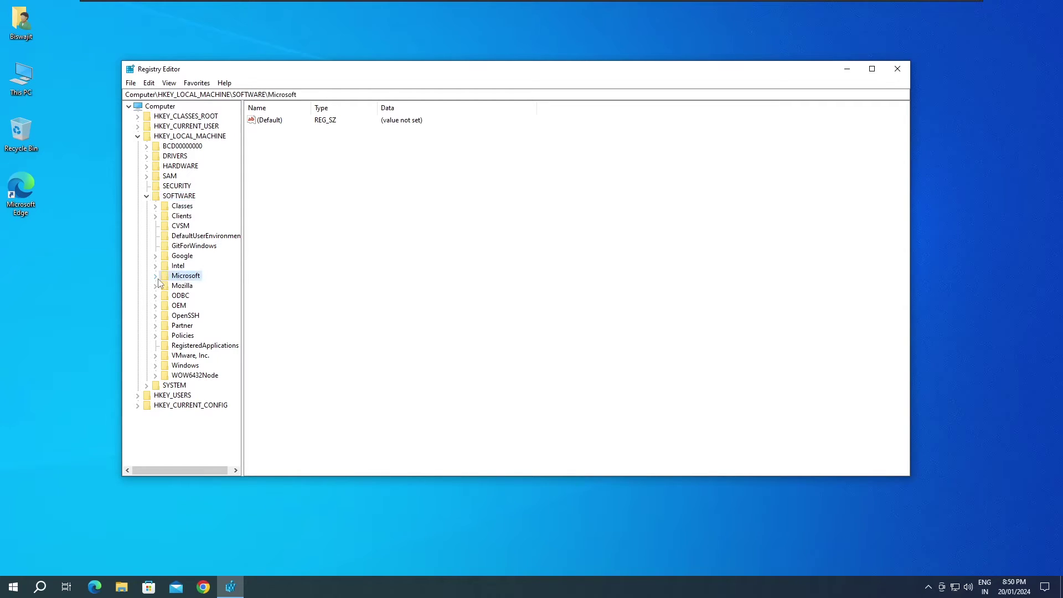
left_click(156, 277)
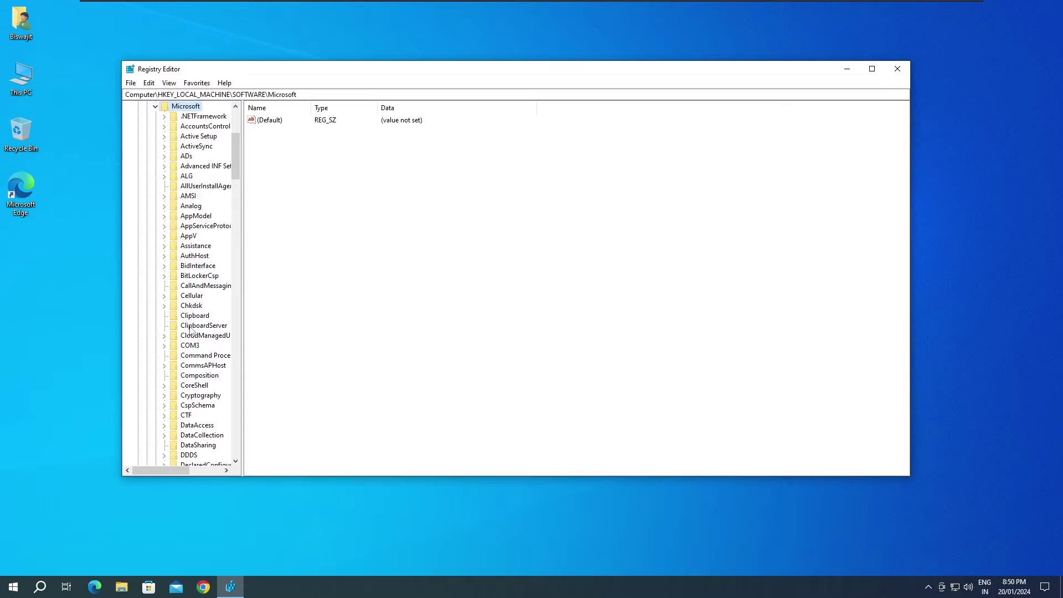
left_click(193, 356)
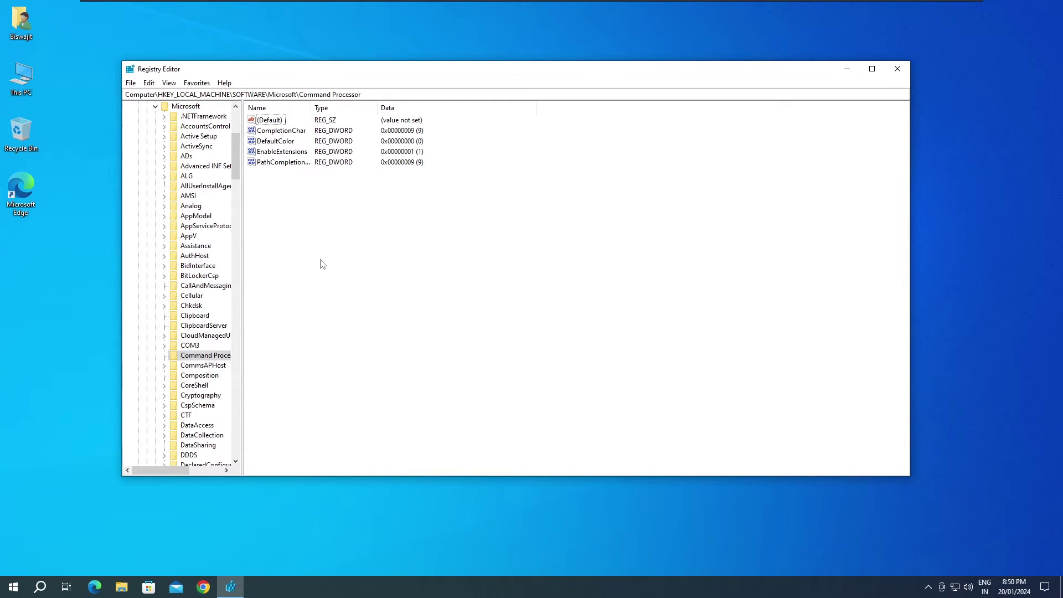
Review the Command Processor values (Default, CompletionChar, DefaultColor, EnableExtensions, PathCompletionChar), confirming there is no AutoRun.
left_click_drag(311, 108, 382, 113)
double_click(270, 120)
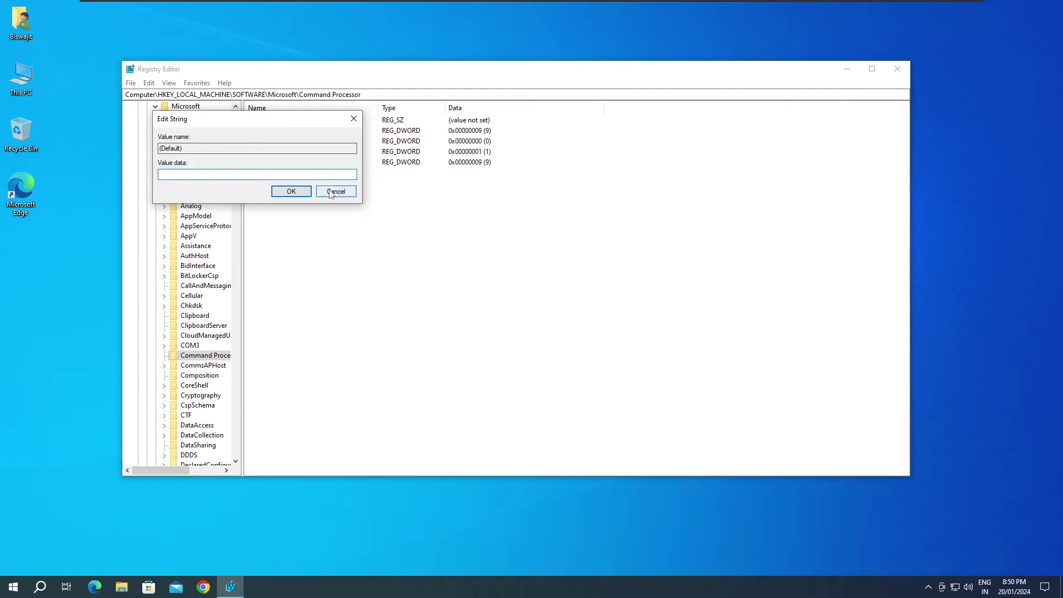
left_click(335, 191)
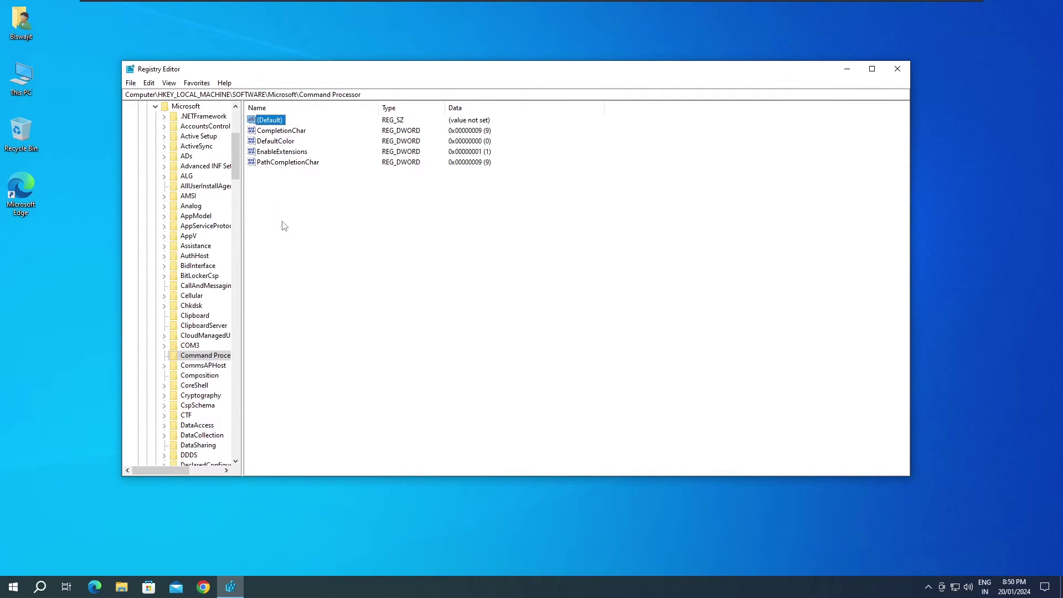
scroll(203, 176, "up", 6)
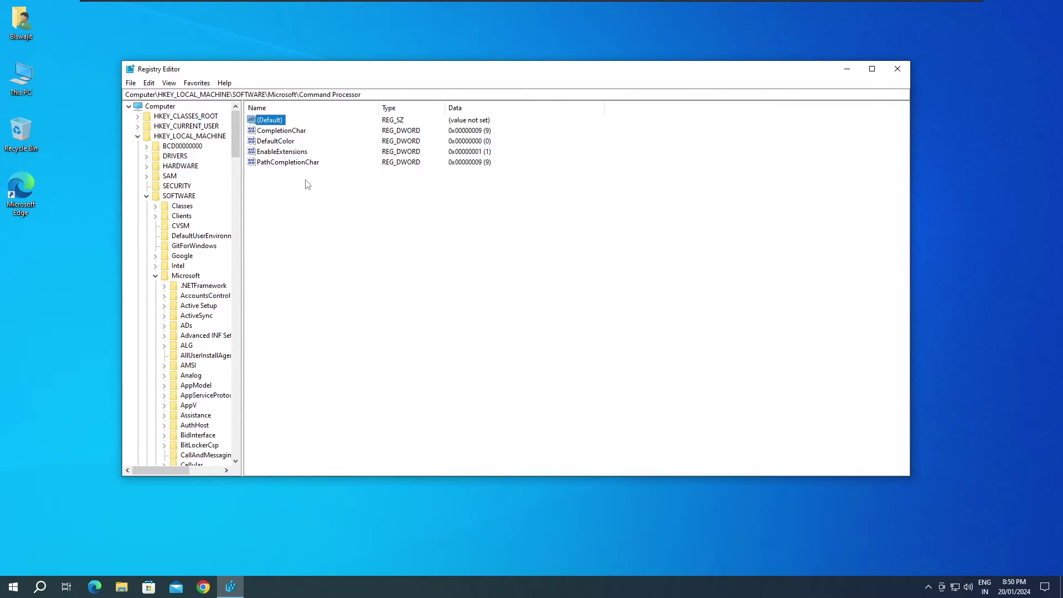
left_click(296, 192)
left_click(274, 131)
left_click(273, 142)
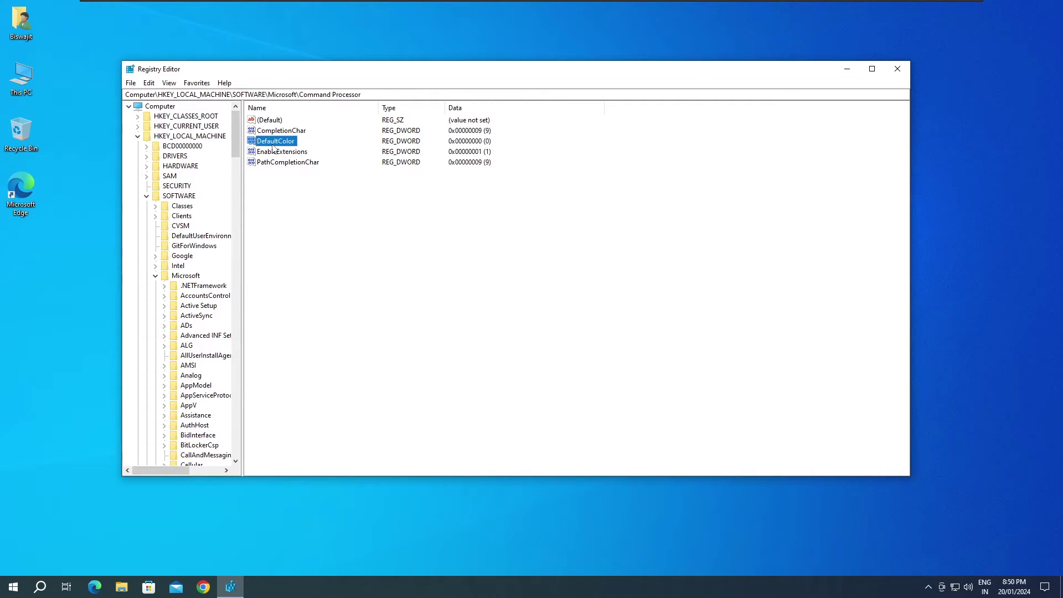
left_click(276, 152)
left_click(280, 163)
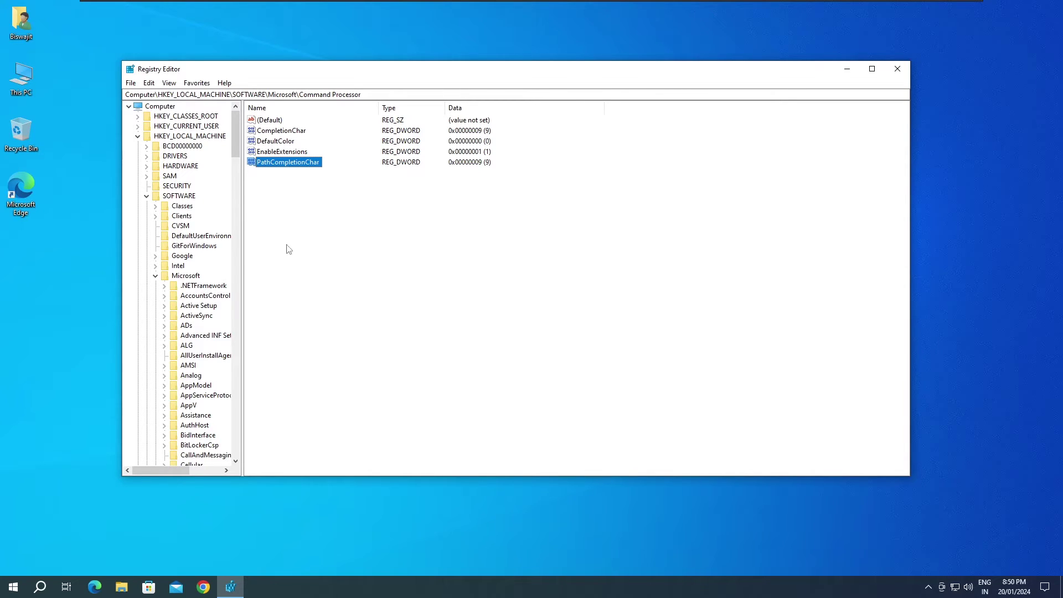
Collapse the Microsoft, SOFTWARE and HKEY_LOCAL_MACHINE branches of the registry tree.
left_click(156, 275)
left_click(146, 196)
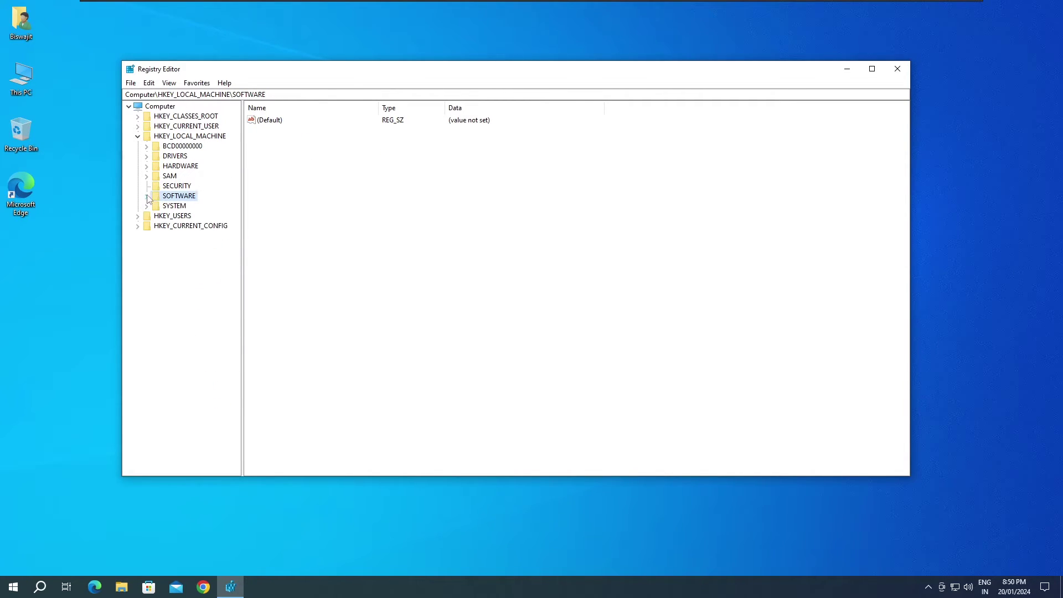
left_click(138, 136)
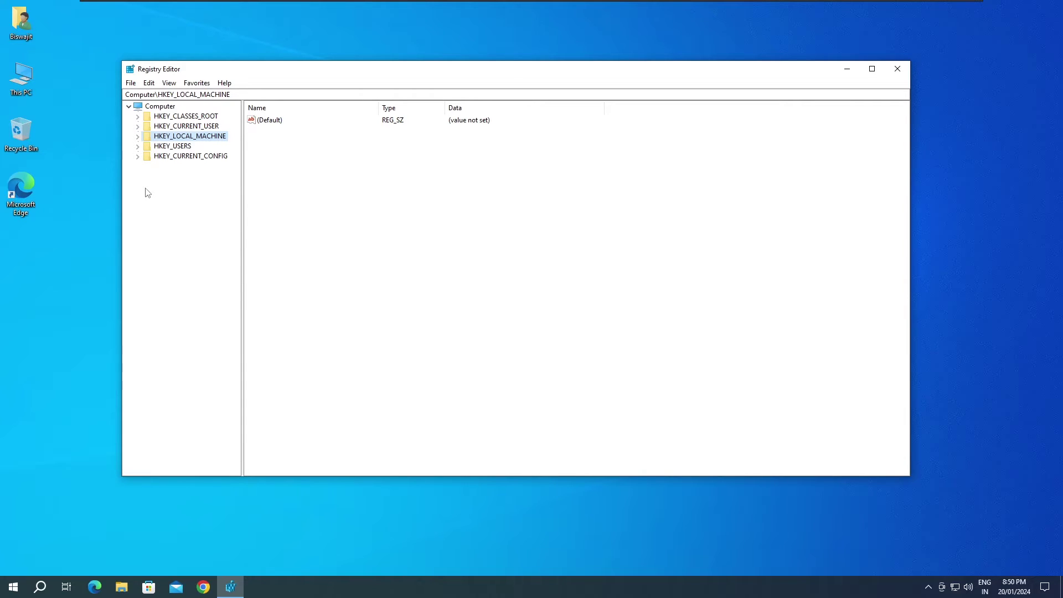
Navigate to HKEY_CURRENT_USER\SOFTWARE\Microsoft\Command Processor and focus its values list.
left_click(176, 126)
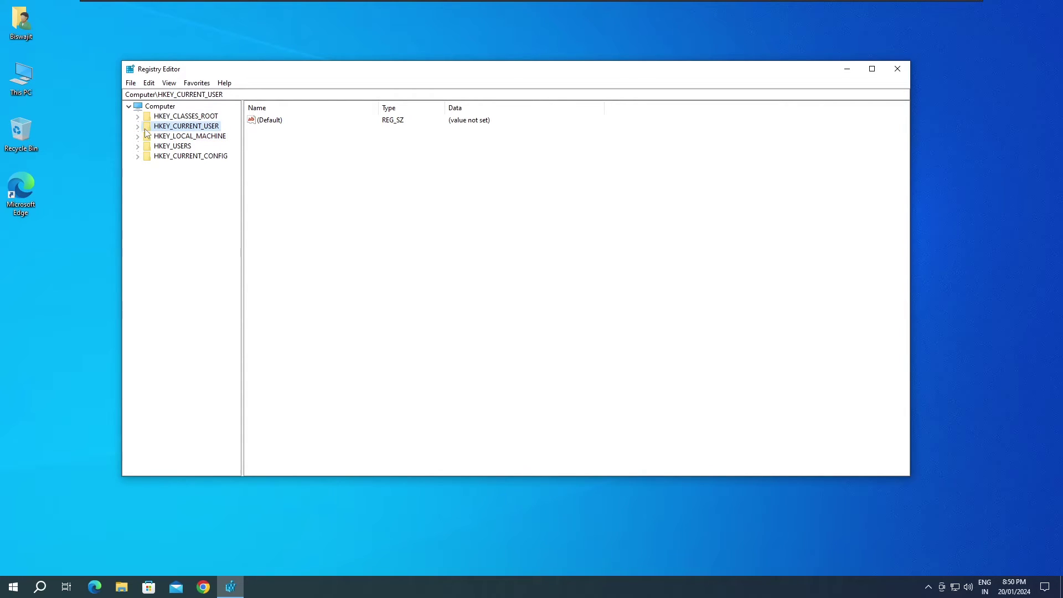
left_click(138, 127)
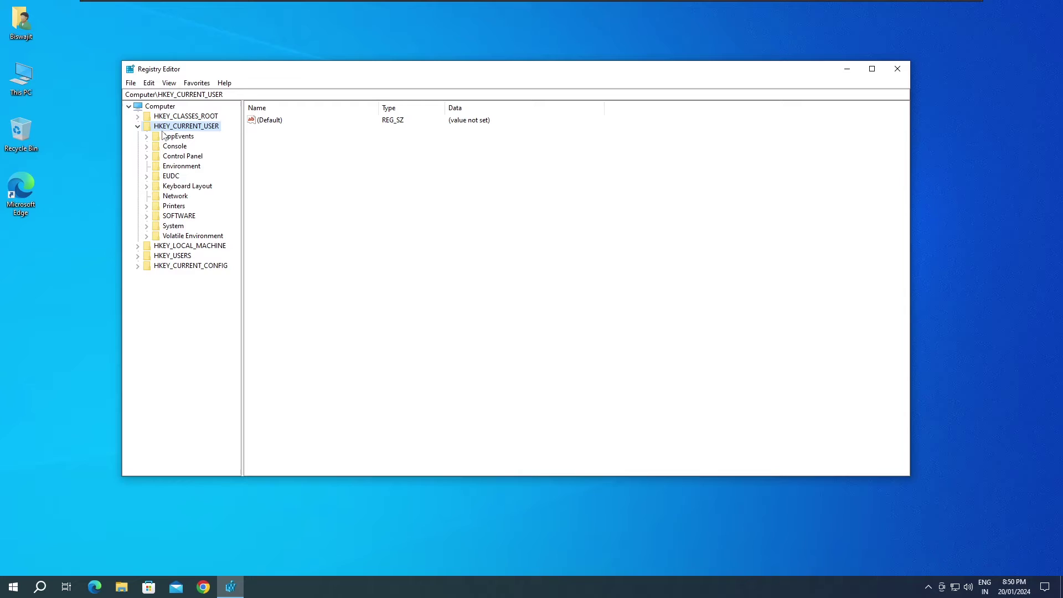
left_click(166, 217)
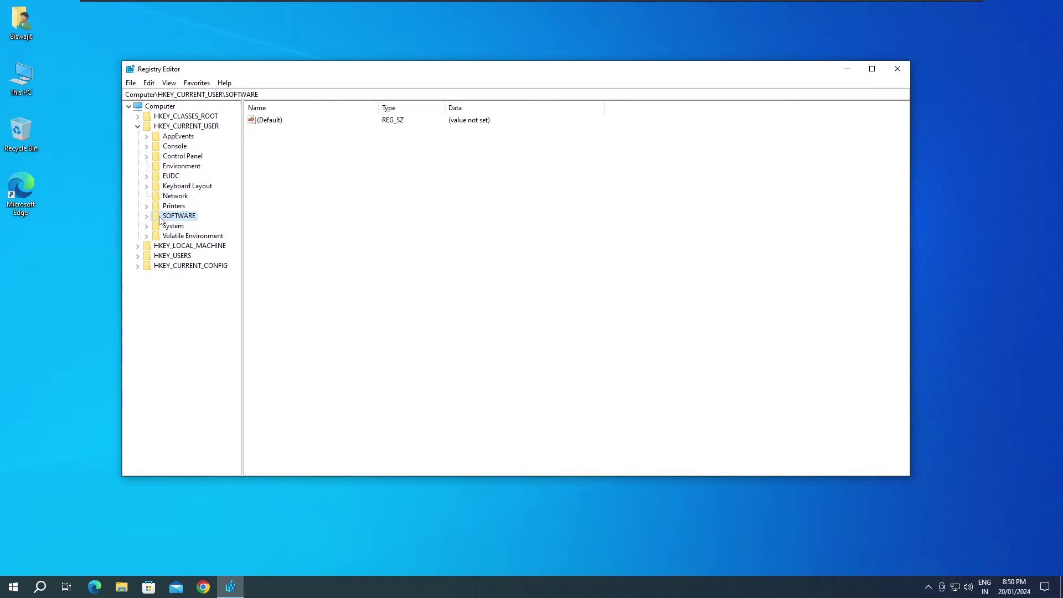
left_click(147, 216)
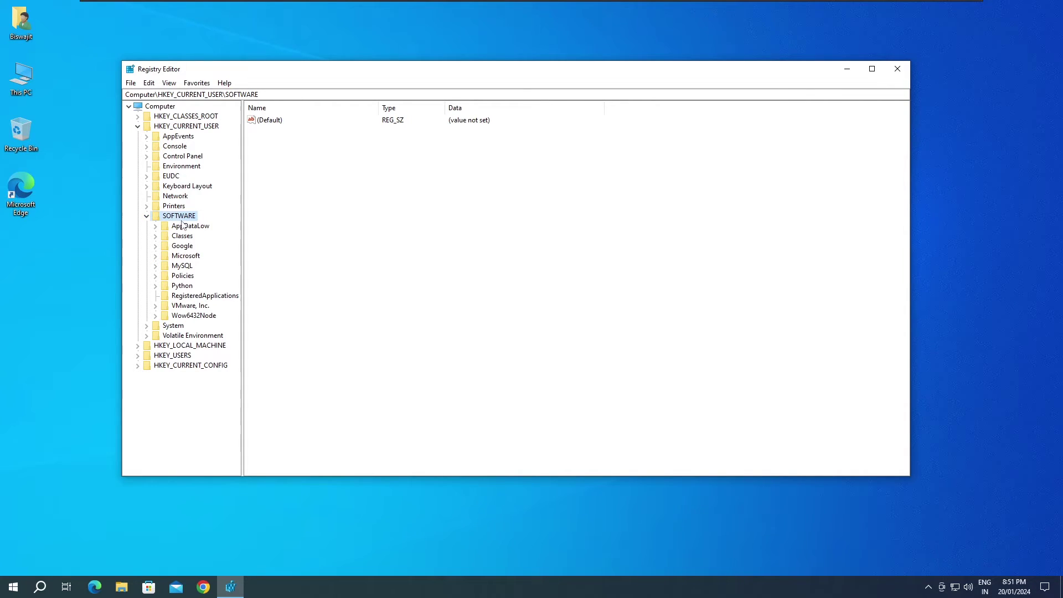
left_click(184, 257)
left_click(156, 257)
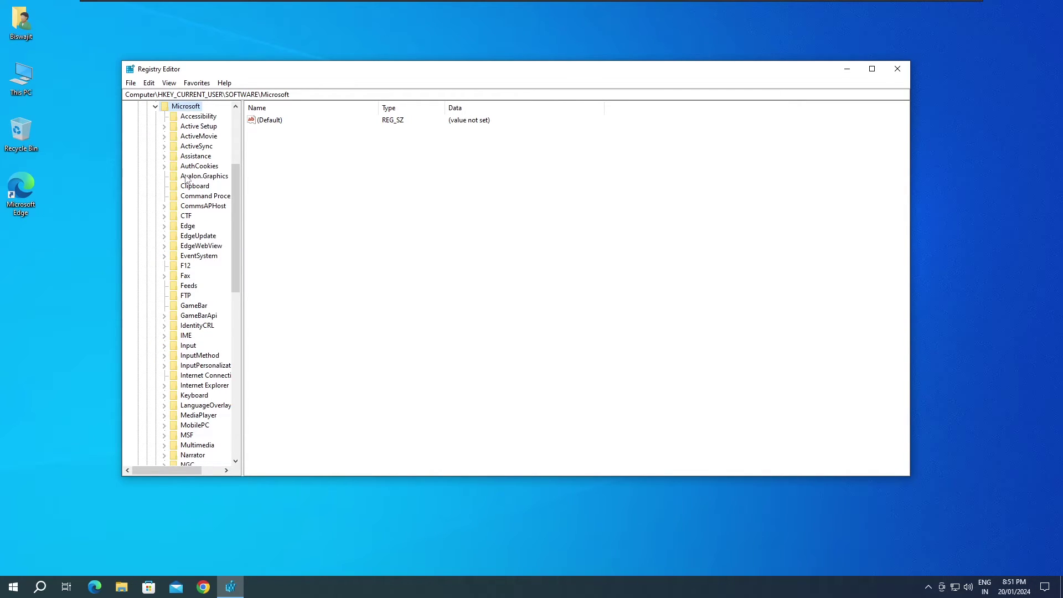
left_click(205, 197)
left_click(298, 173)
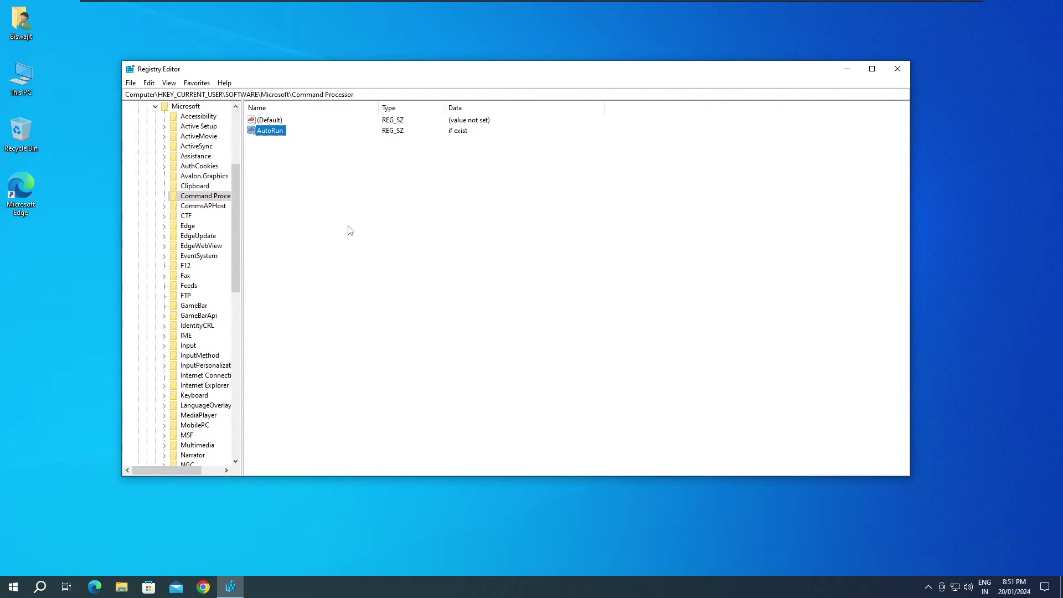
Delete the AutoRun value under HKCU\Software\Microsoft\Command Processor and close Registry Editor.
key("Delete")
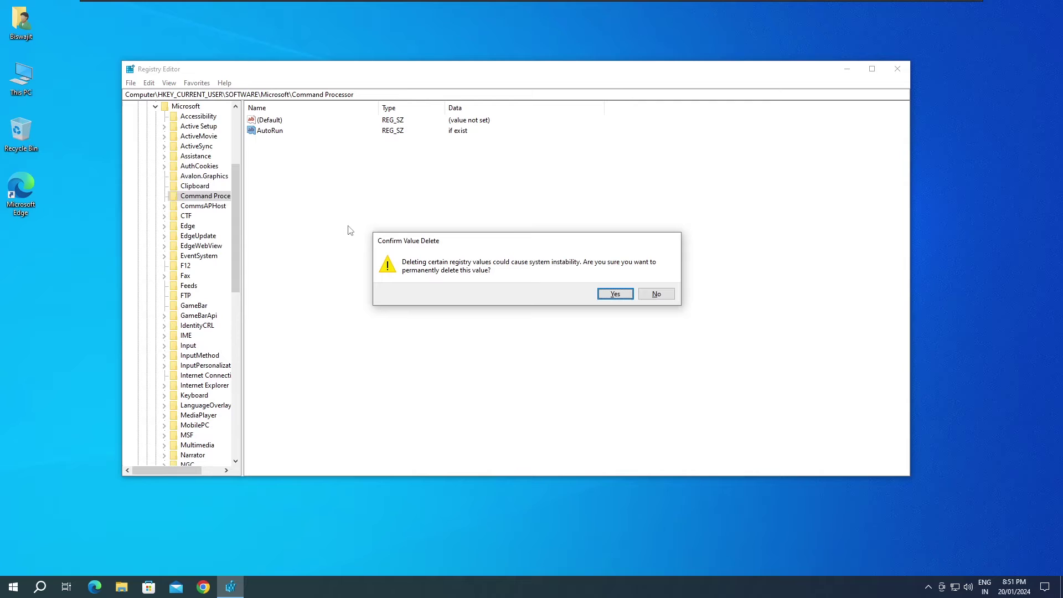
left_click(612, 293)
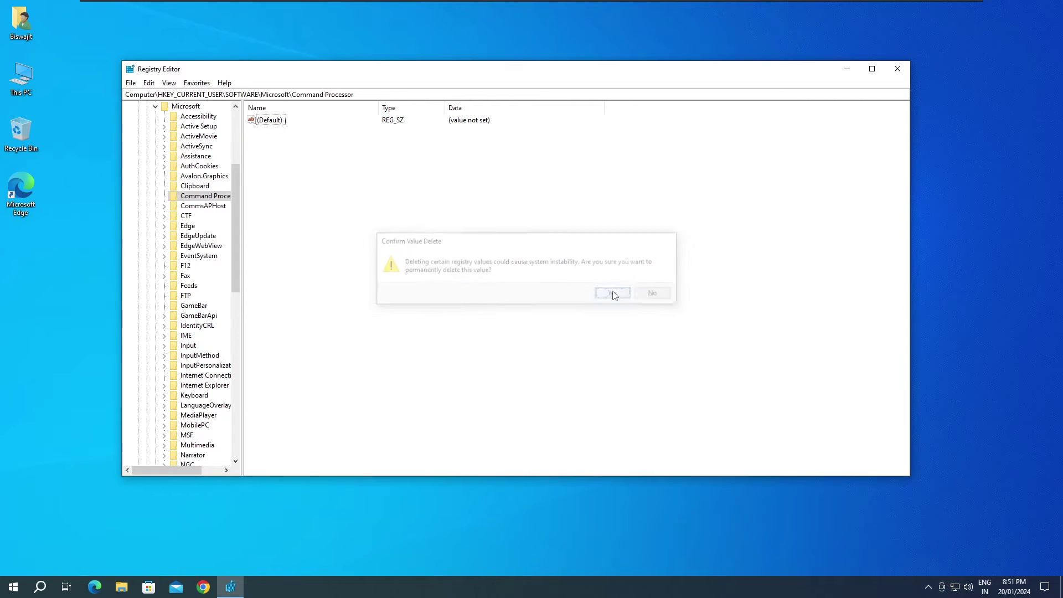
left_click(898, 68)
Refresh the desktop and launch Command Prompt from the Start search.
right_click(437, 118)
left_click(463, 147)
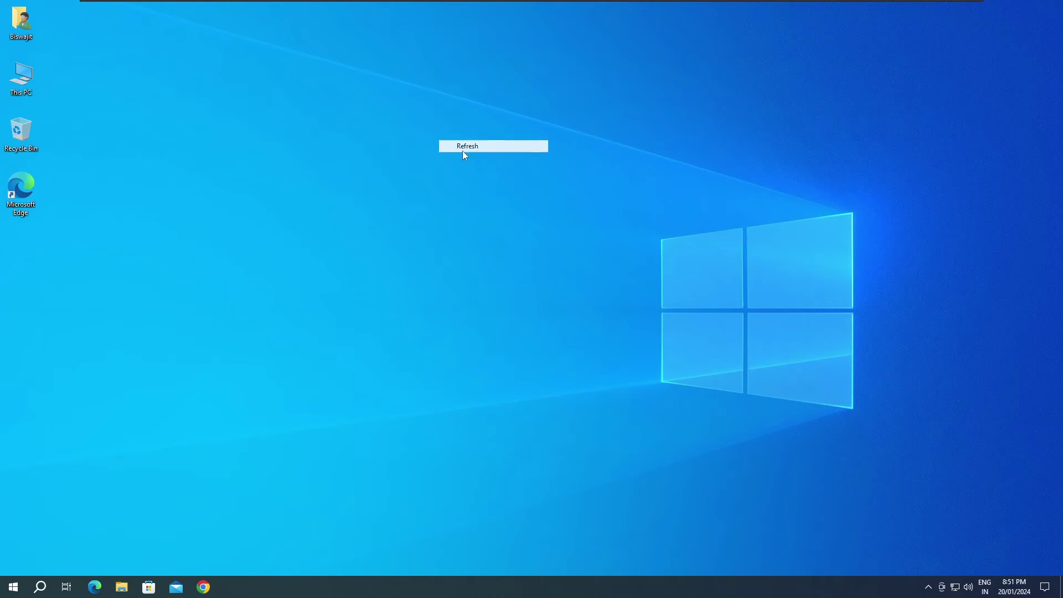
key("super")
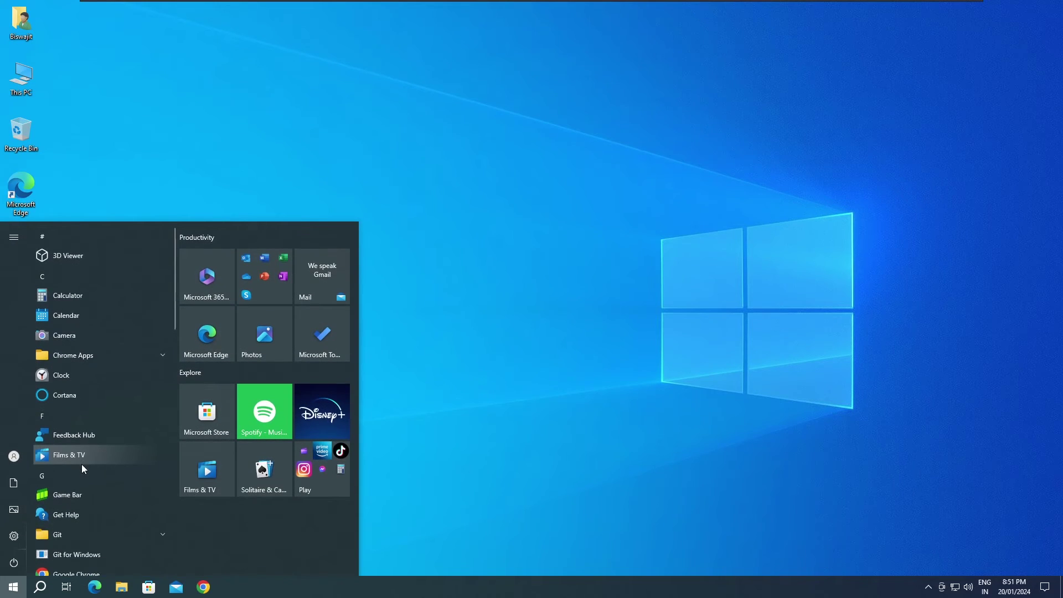
type("comm")
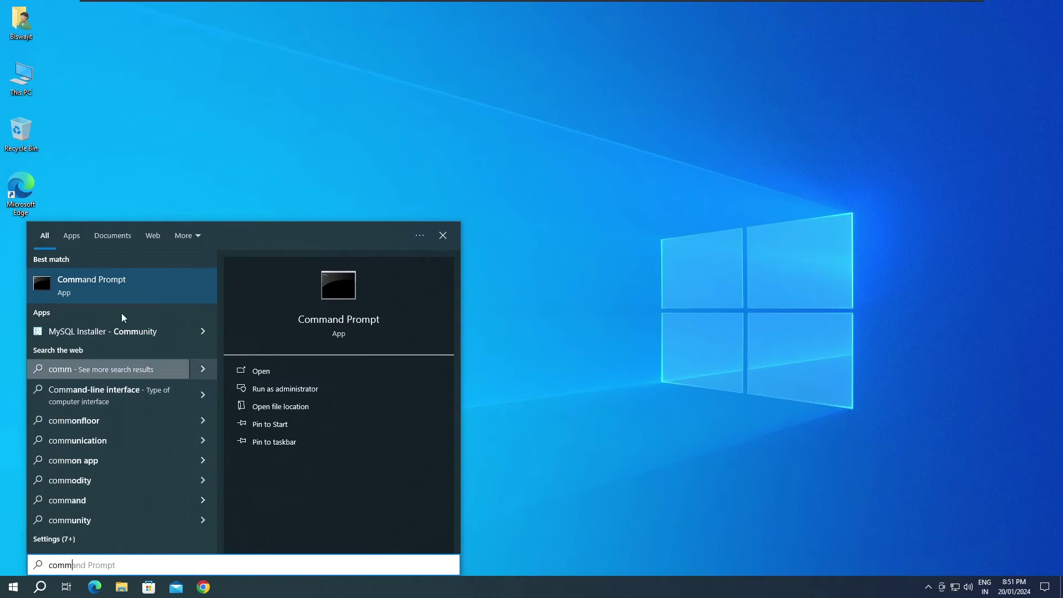
left_click(104, 280)
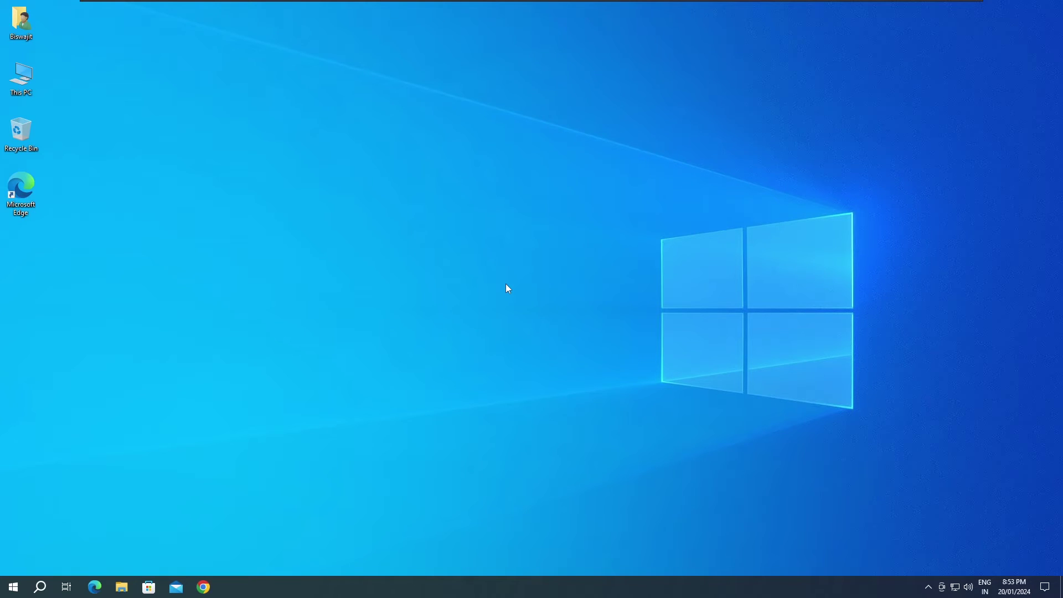
key("super")
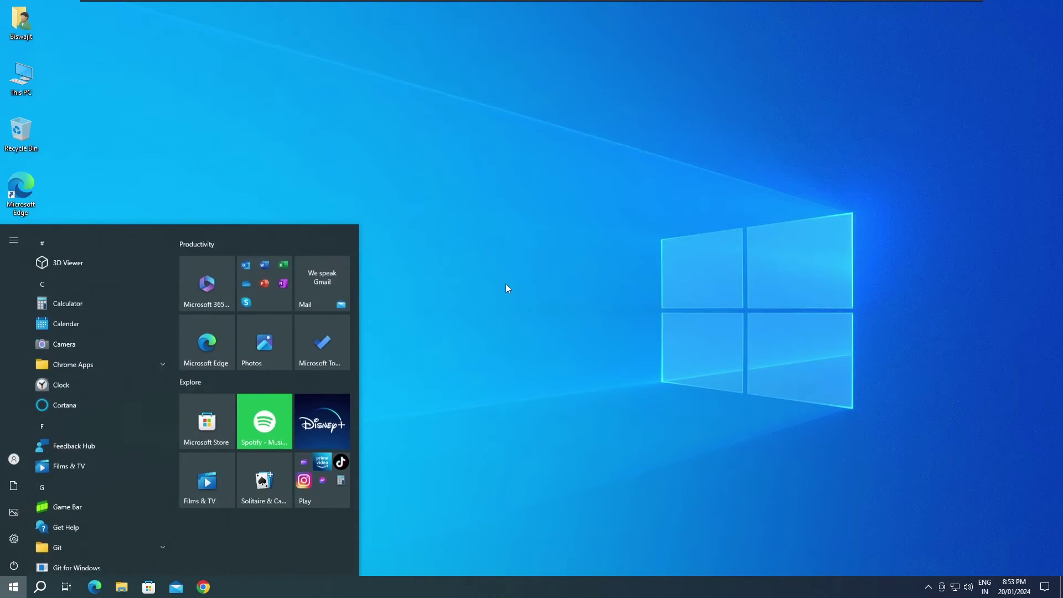
type("com")
key("Return")
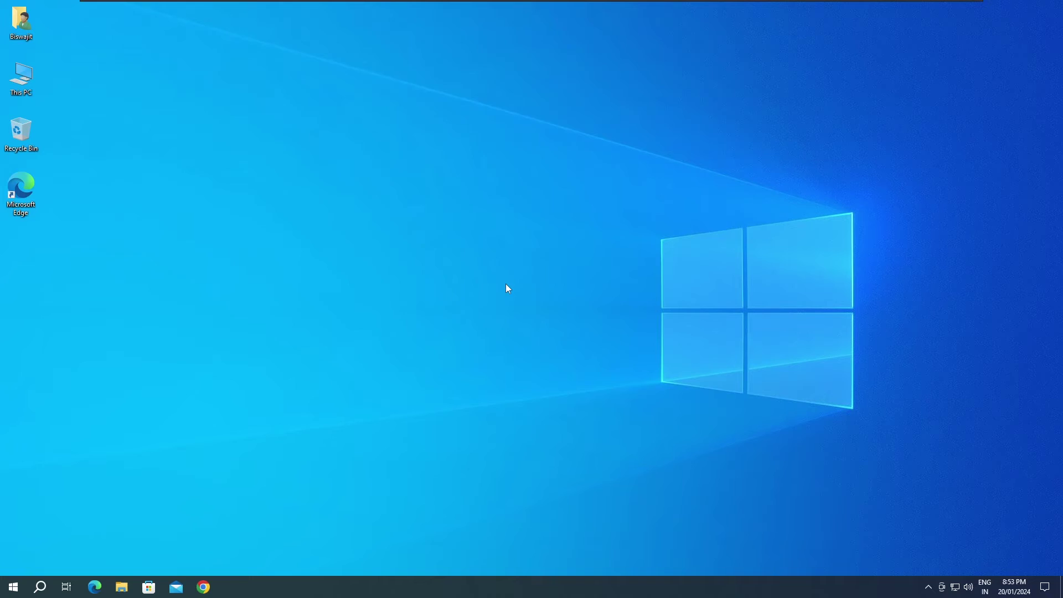
left_click_drag(278, 69, 433, 131)
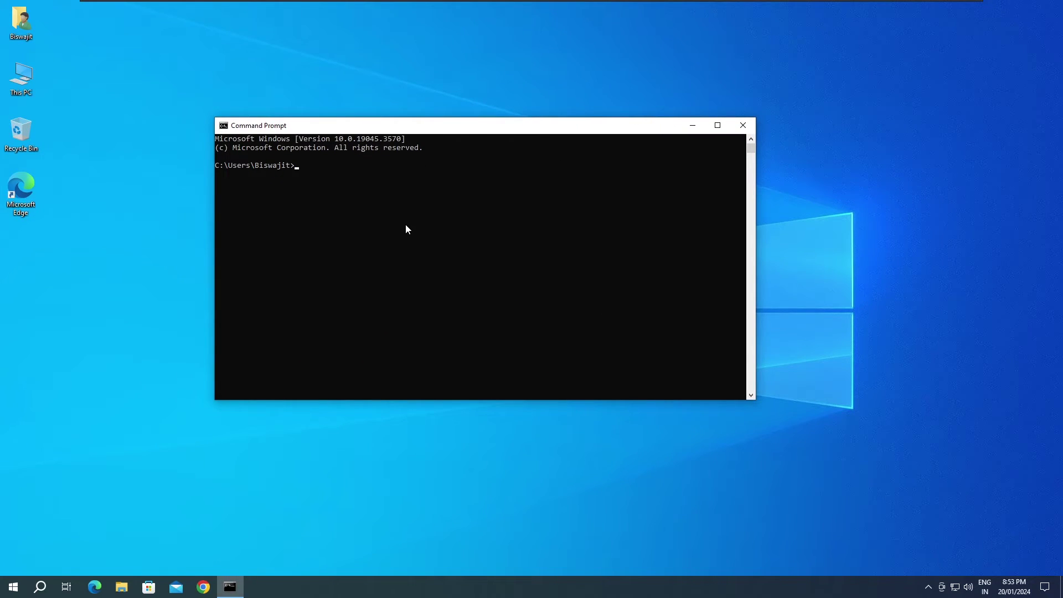
Run conda and anaconda to confirm both are not recognized commands.
type("conda")
key("Return")
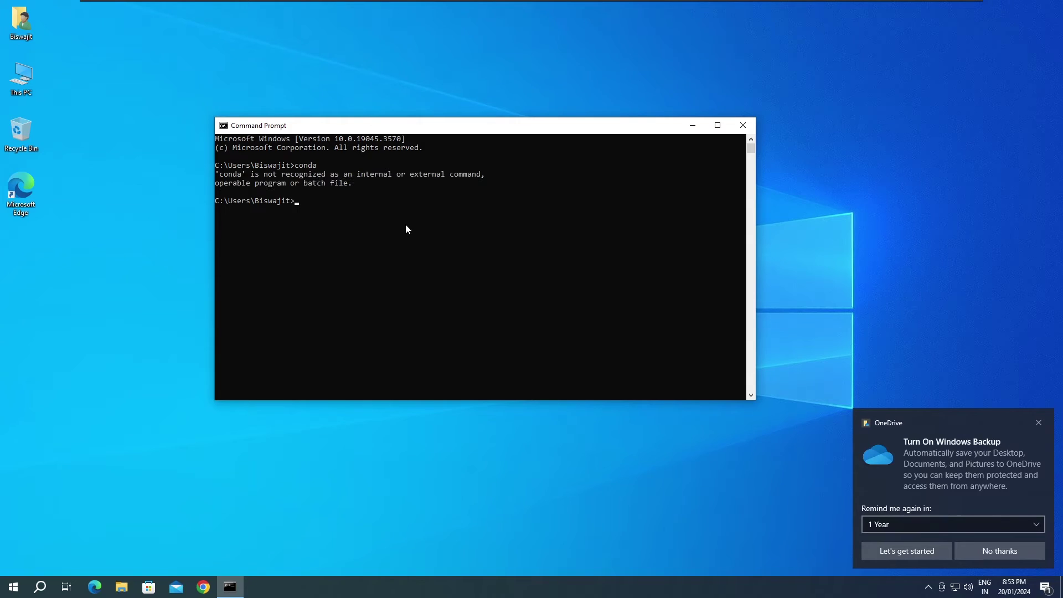
left_click(327, 219)
type("anaconda")
key("Return")
left_click(744, 125)
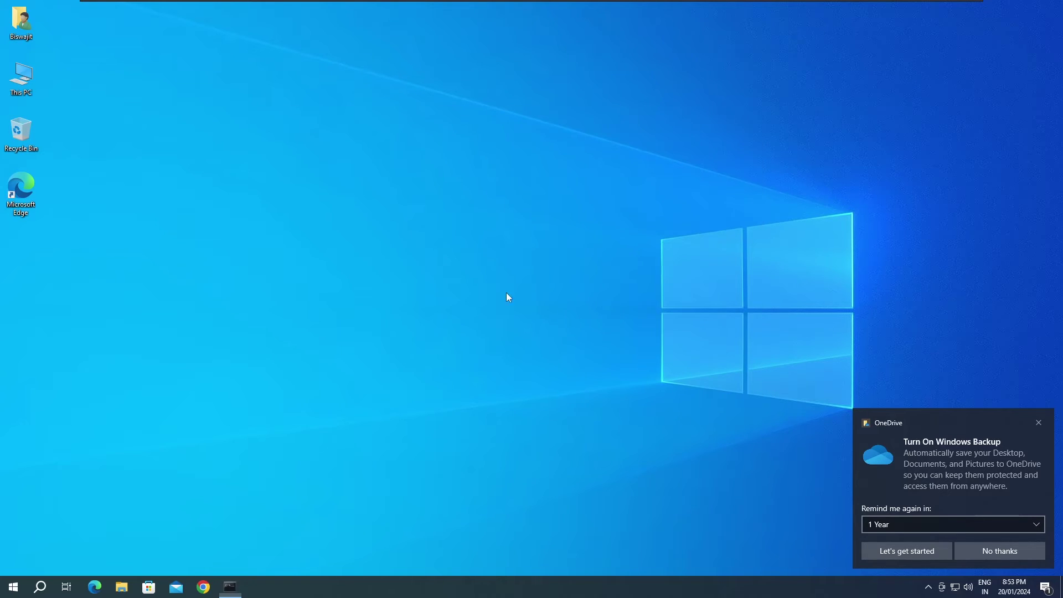
left_click(15, 587)
scroll(105, 374, "down", 5)
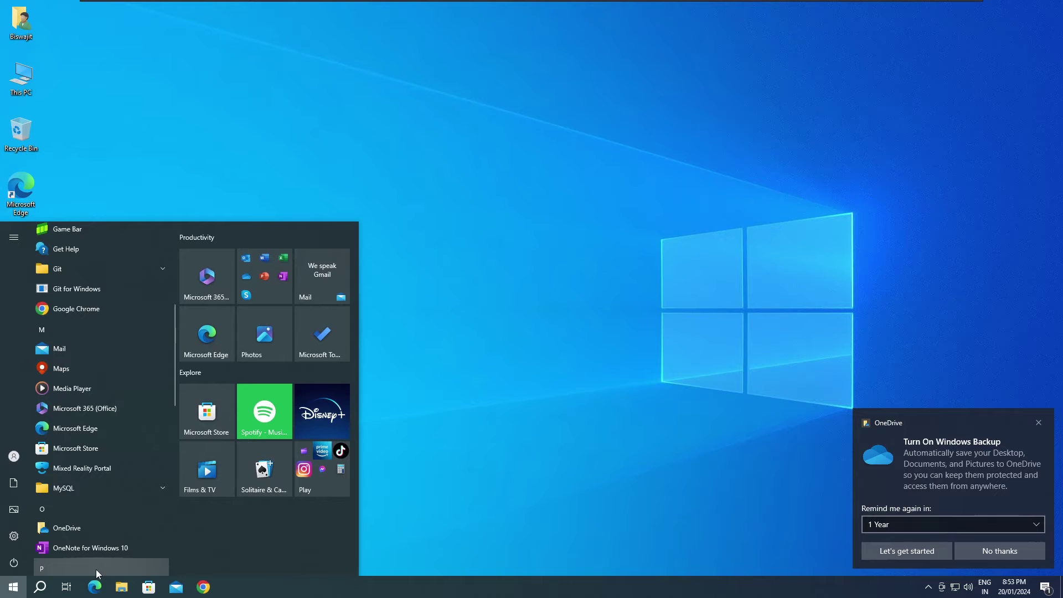
type("anaconda")
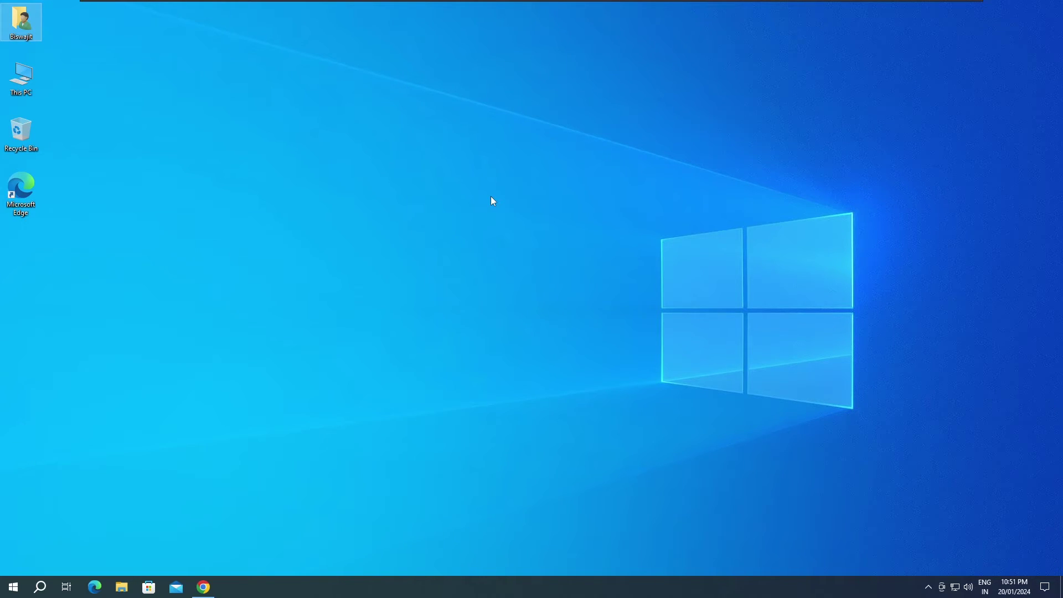
right_click(492, 200)
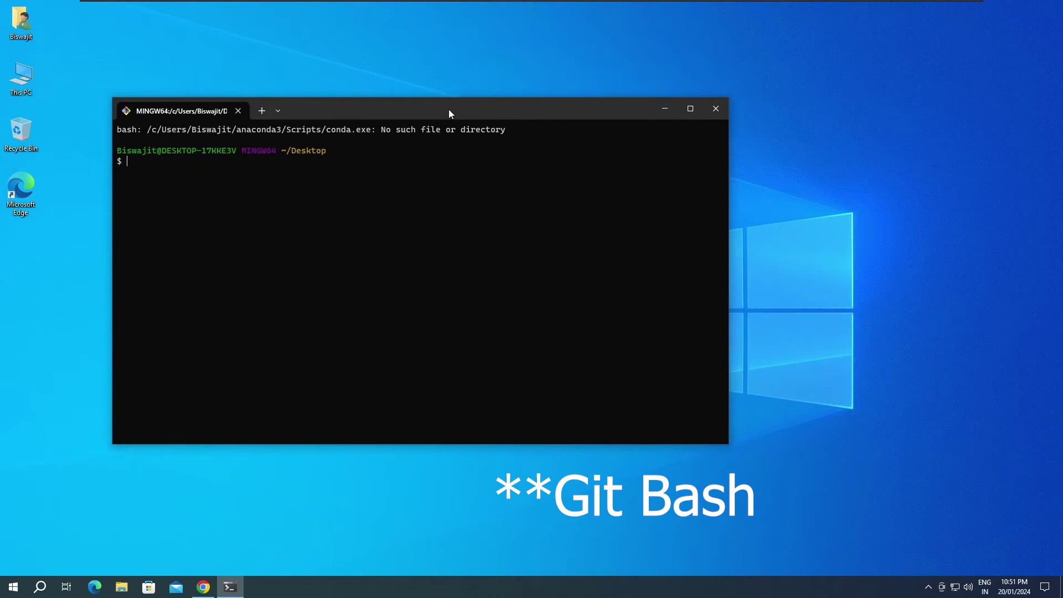
left_click_drag(449, 114, 176, 143)
left_click(219, 142)
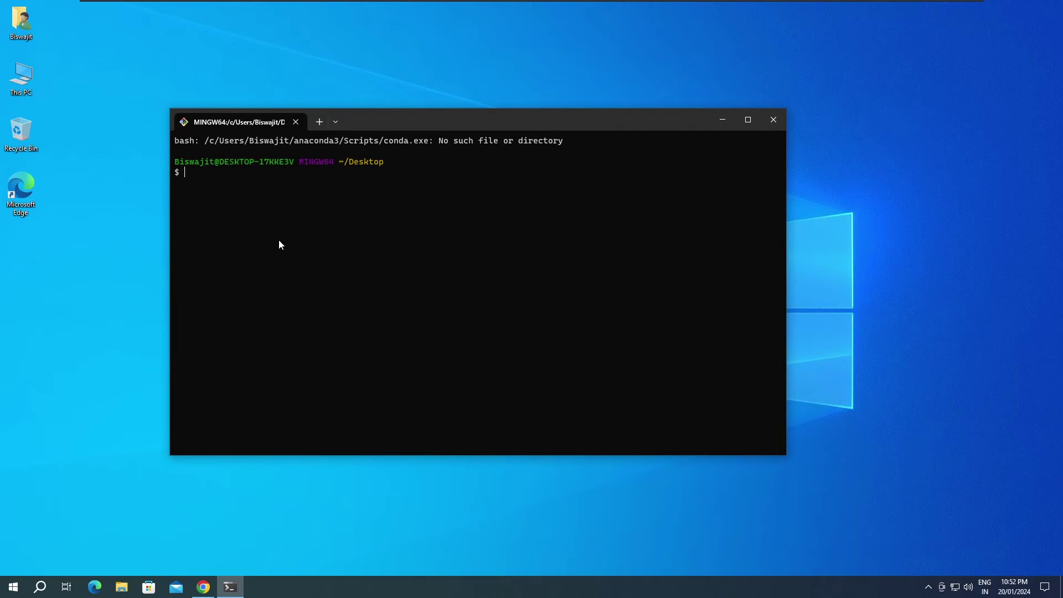
left_click_drag(565, 141, 175, 140)
left_click(774, 120)
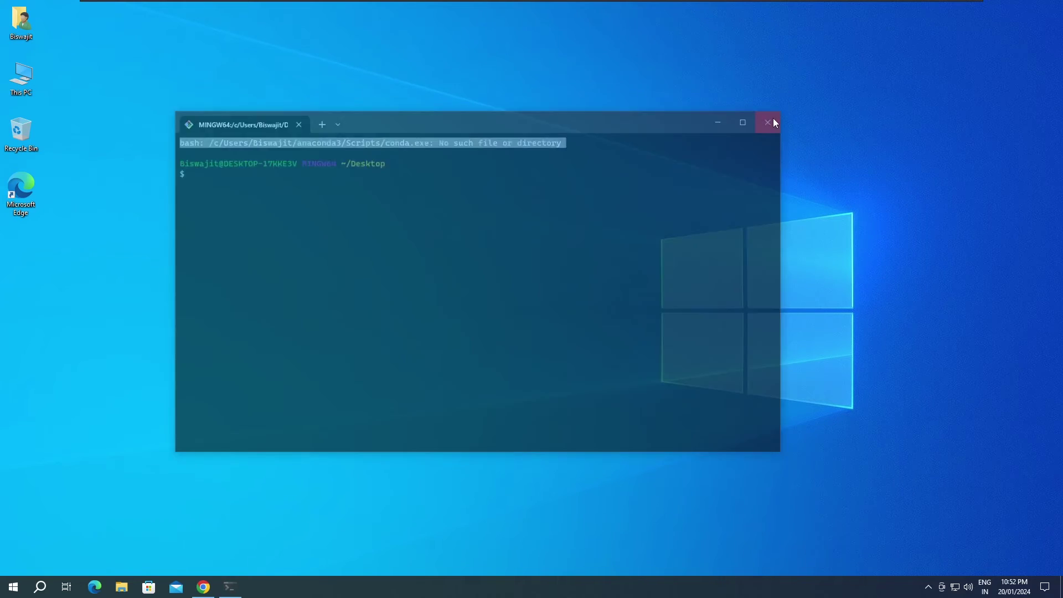
Open the user's home folder and bring up the context menu for .bash_profile.
double_click(26, 30)
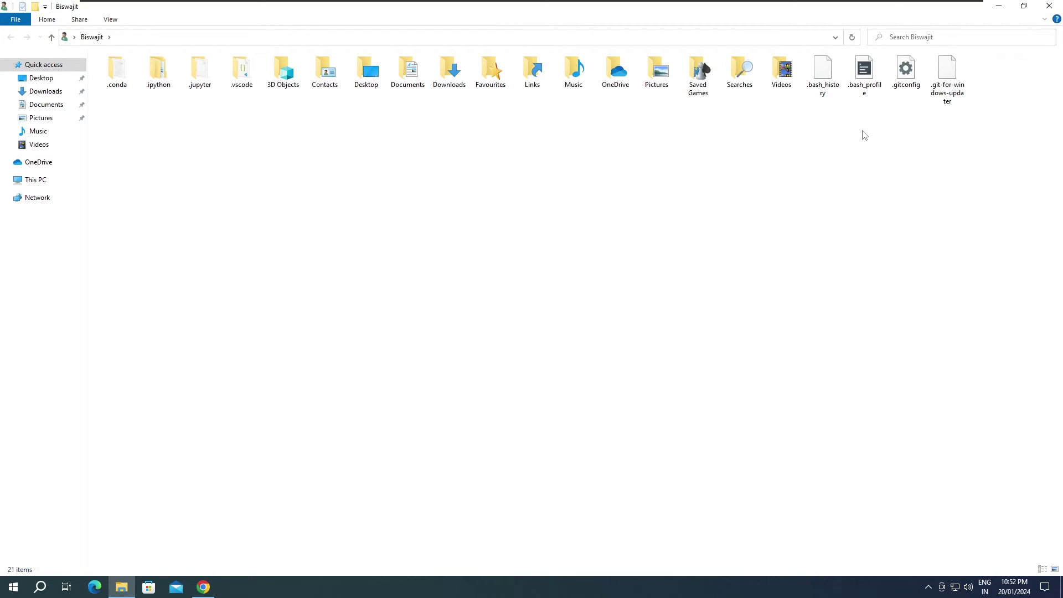
left_click(867, 94)
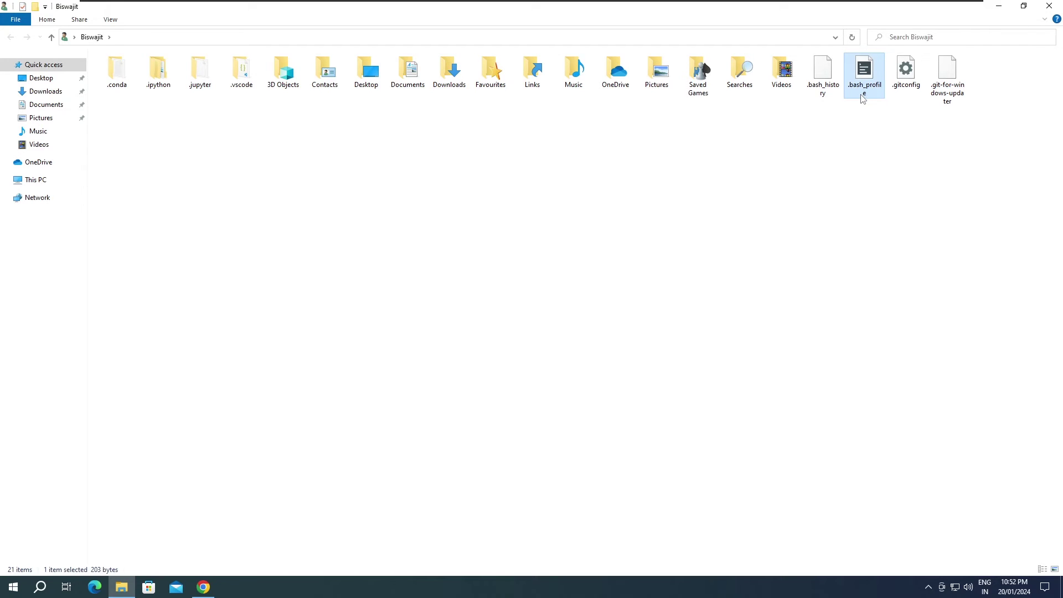
right_click(862, 94)
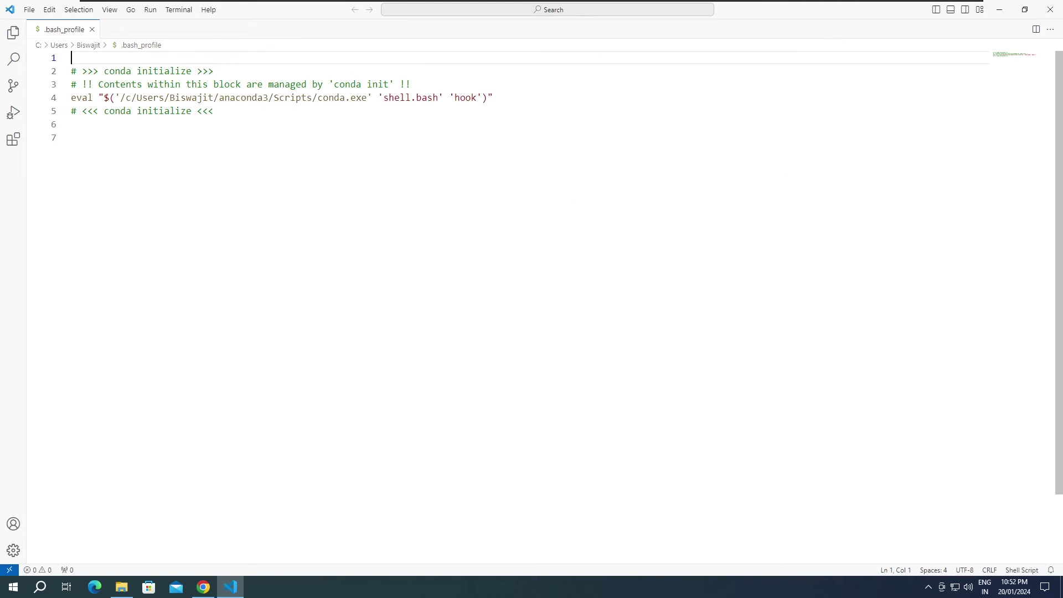
Select and review the conda initialize lines 2-5 in .bash_profile.
left_click_drag(104, 85, 71, 85)
left_click(71, 139)
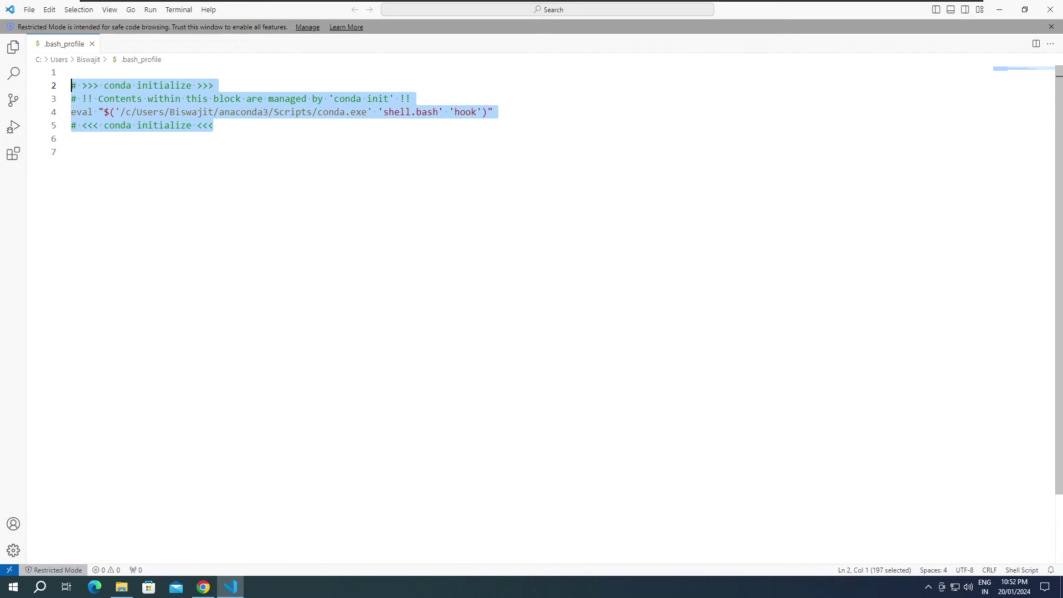
left_click(214, 125)
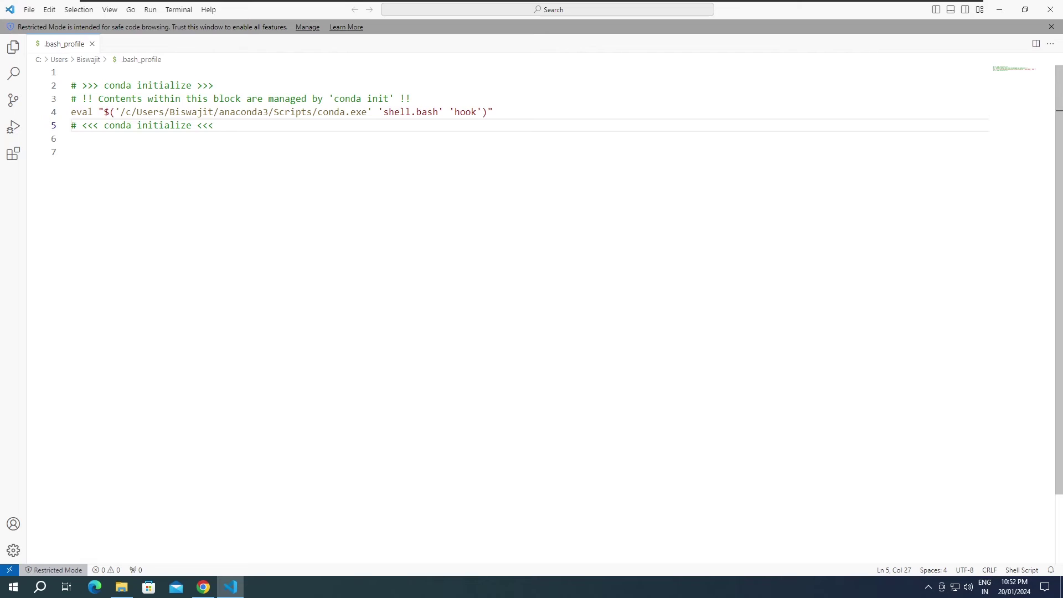
left_click_drag(214, 125, 69, 89)
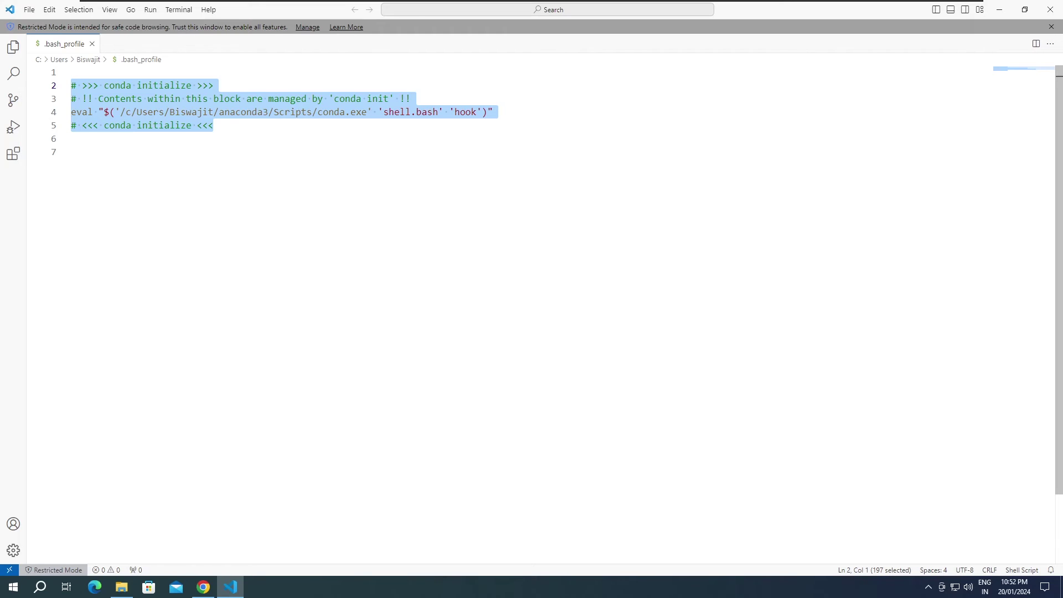
left_click(71, 138)
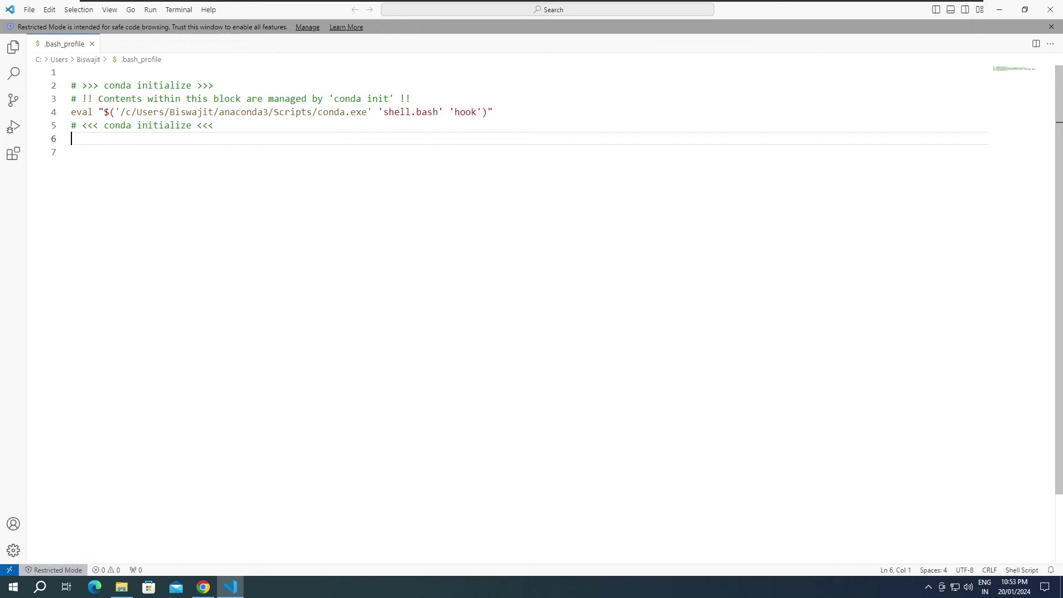
left_click_drag(214, 125, 71, 85)
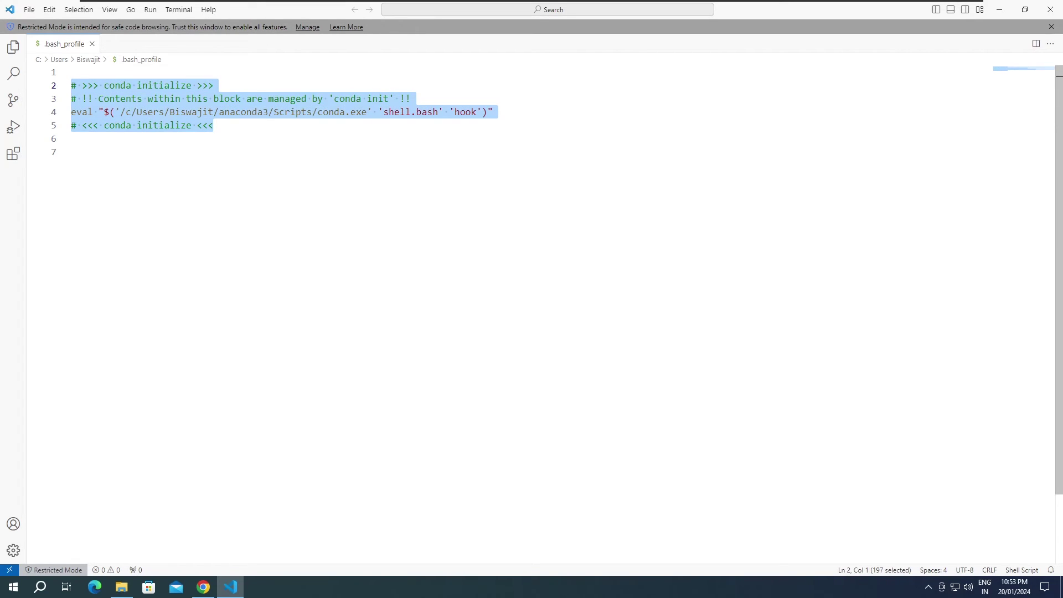
left_click(213, 125)
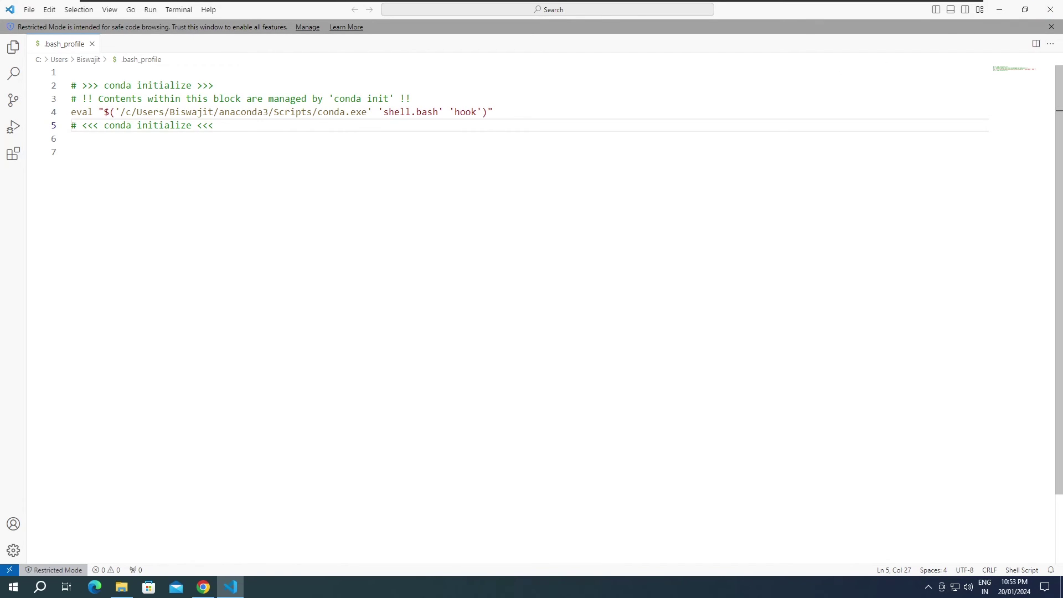
key("Down")
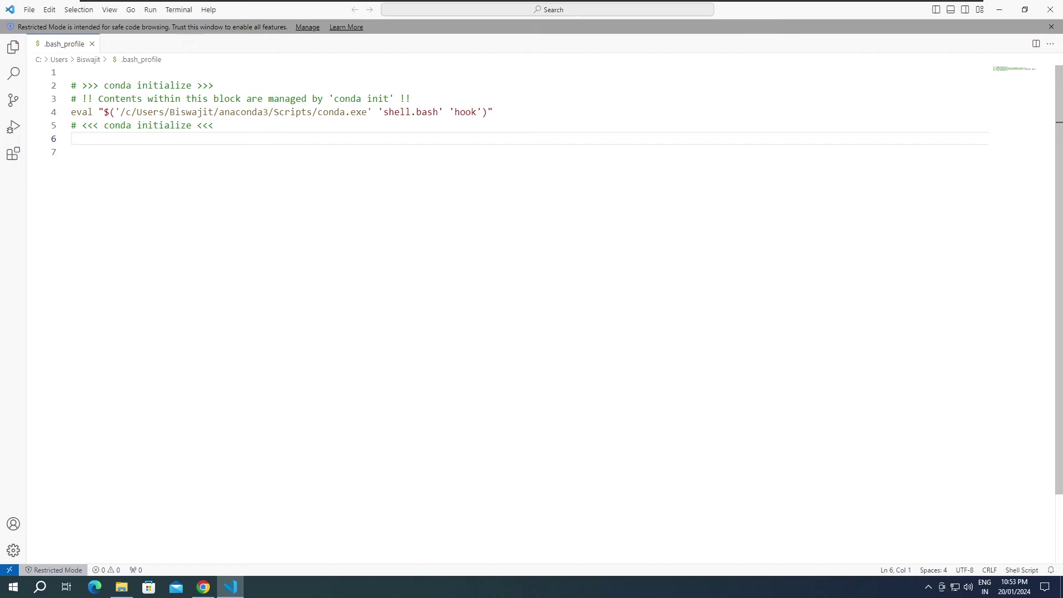
left_click_drag(214, 125, 71, 85)
left_click(72, 152)
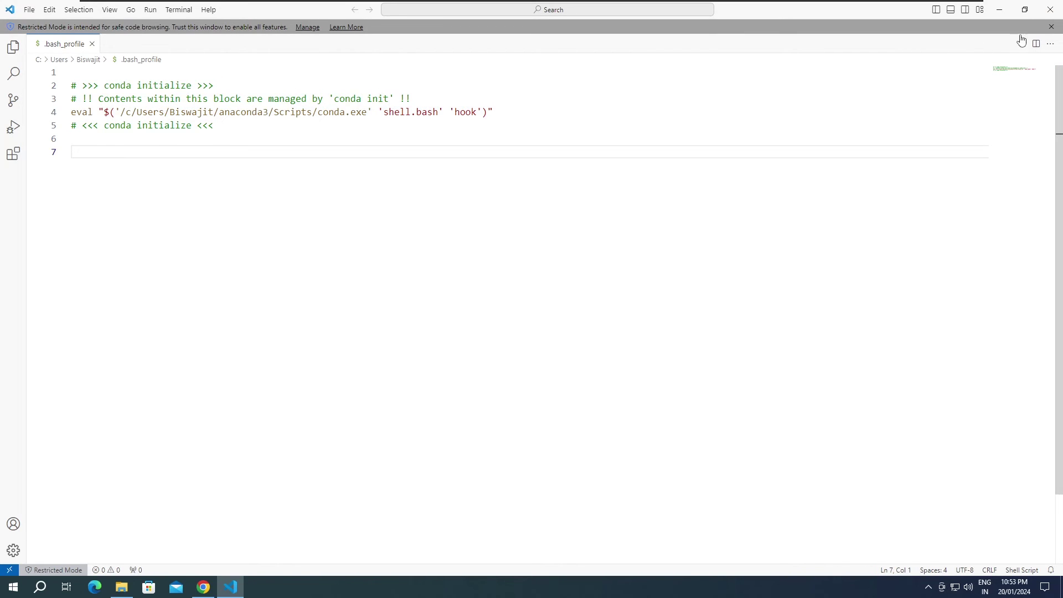
Close VS Code and select .bash_profile in File Explorer.
left_click(1049, 11)
left_click(809, 173)
left_click(865, 97)
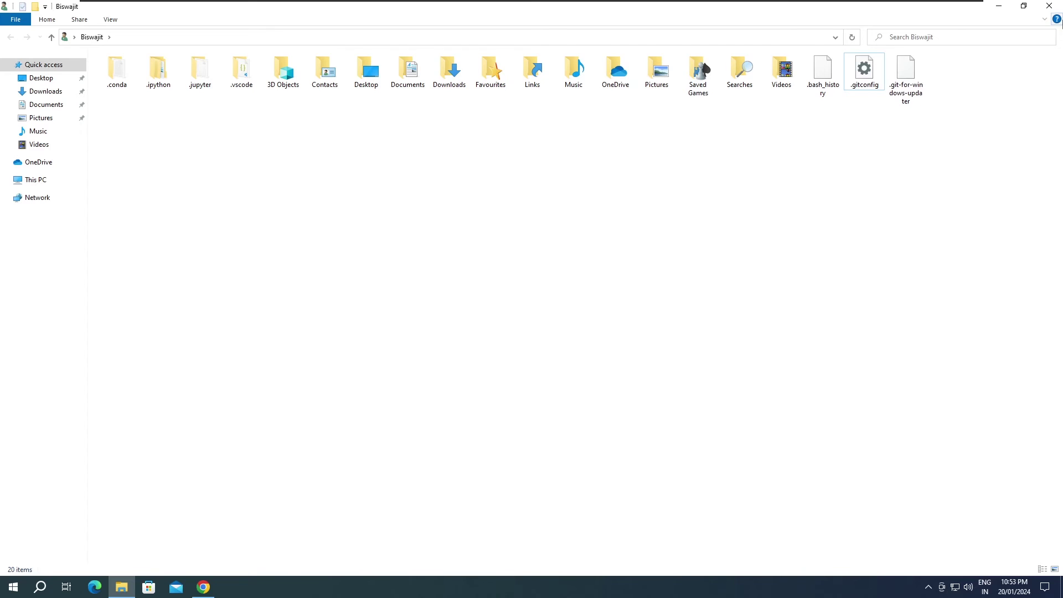
Close File Explorer and open a terminal from the desktop's context menu.
left_click(1049, 6)
right_click(401, 216)
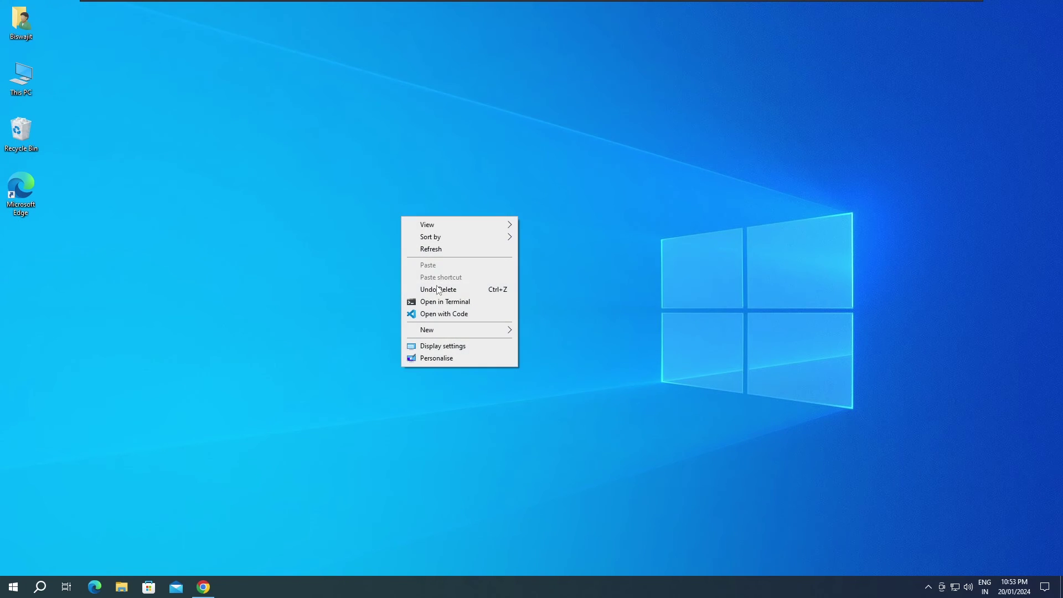
left_click(442, 302)
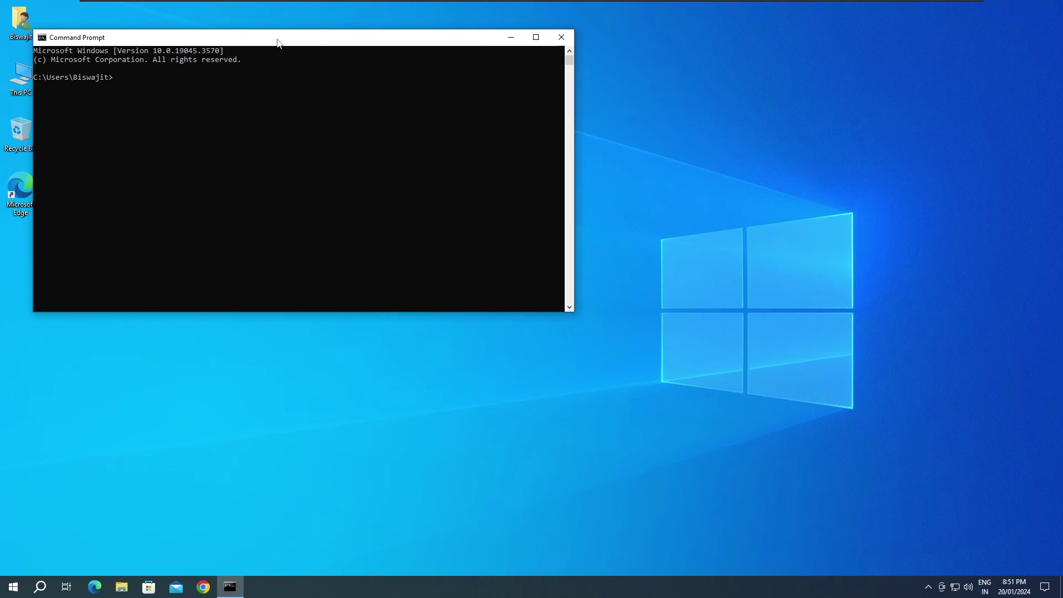
Move the Command Prompt window to the screen centre and refresh the desktop.
left_click_drag(280, 41, 490, 127)
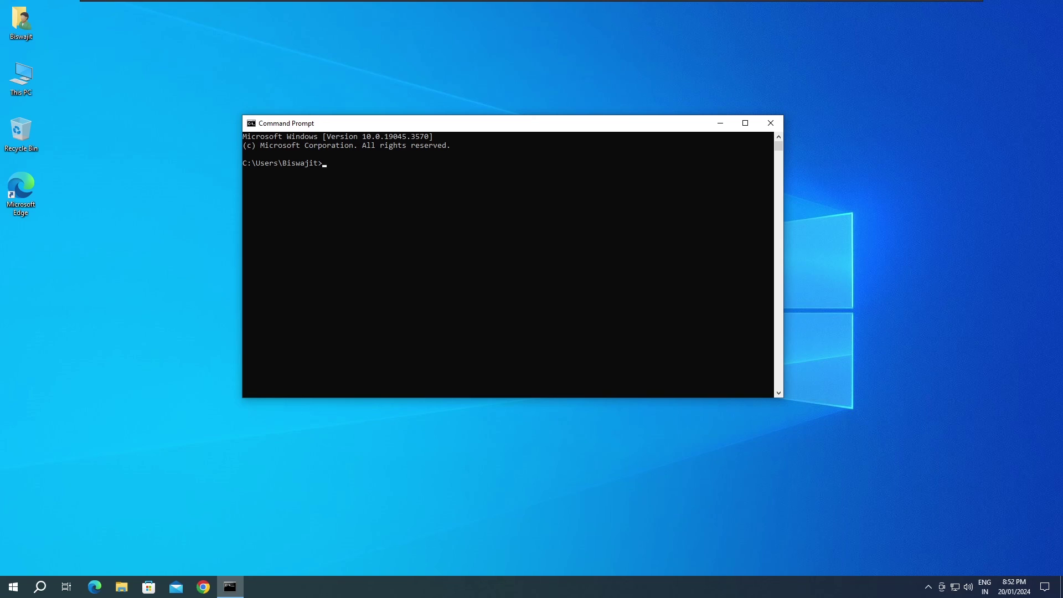
right_click(175, 166)
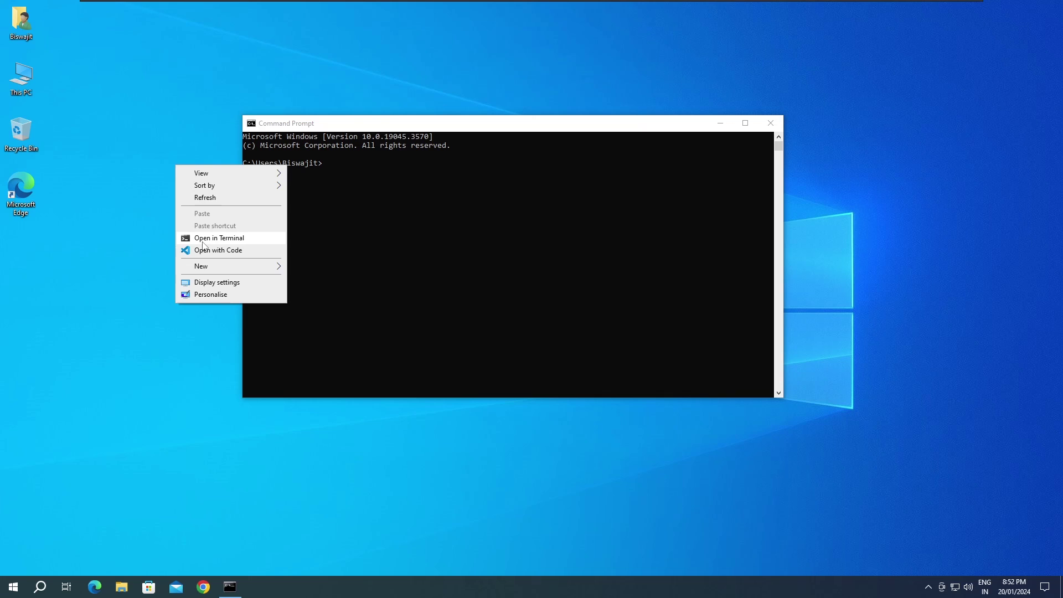
left_click(205, 198)
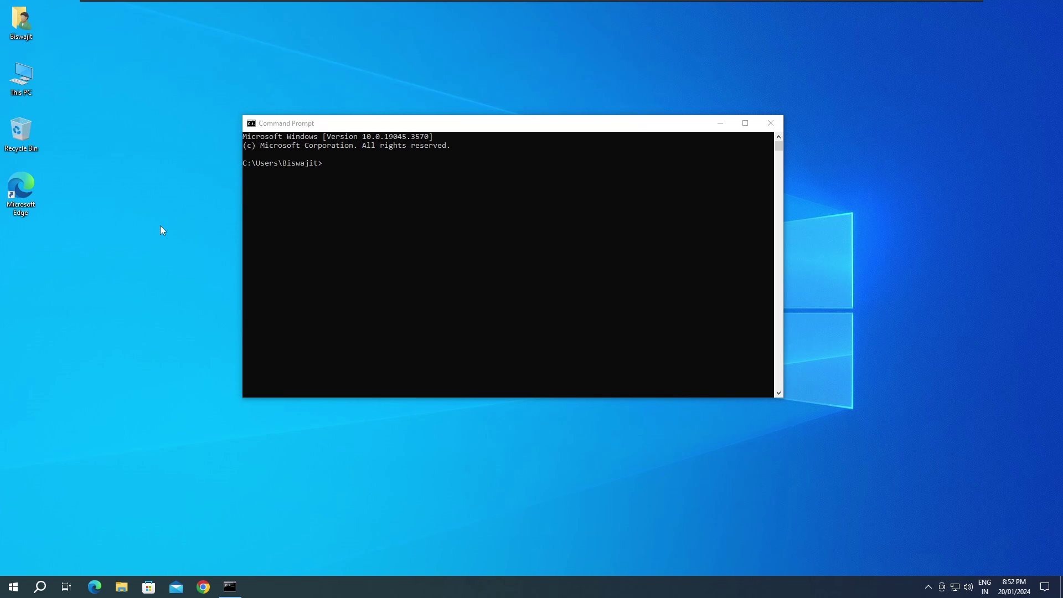